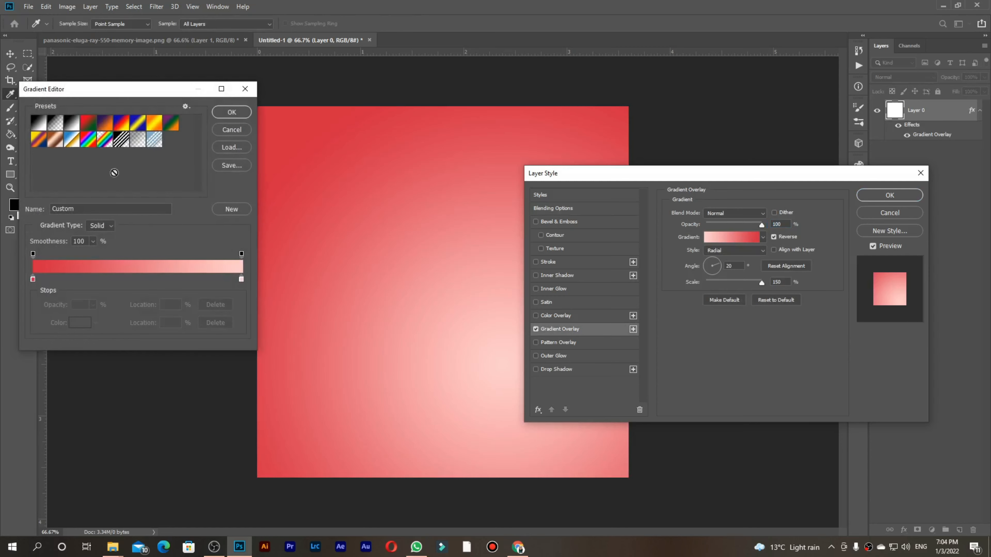
- Apply the red-to-pale-pink radial Gradient Overlay to the background layer
click(239, 114)
click(889, 196)
- Bring the masked phone layer into the Untitled-1 document and fit it in the canvas, scaled to about 57.67% and rotated about 22.94°
click(181, 39)
drag(952, 109, 484, 280)
key(ctrl+t)
drag(684, 439, 530, 316)
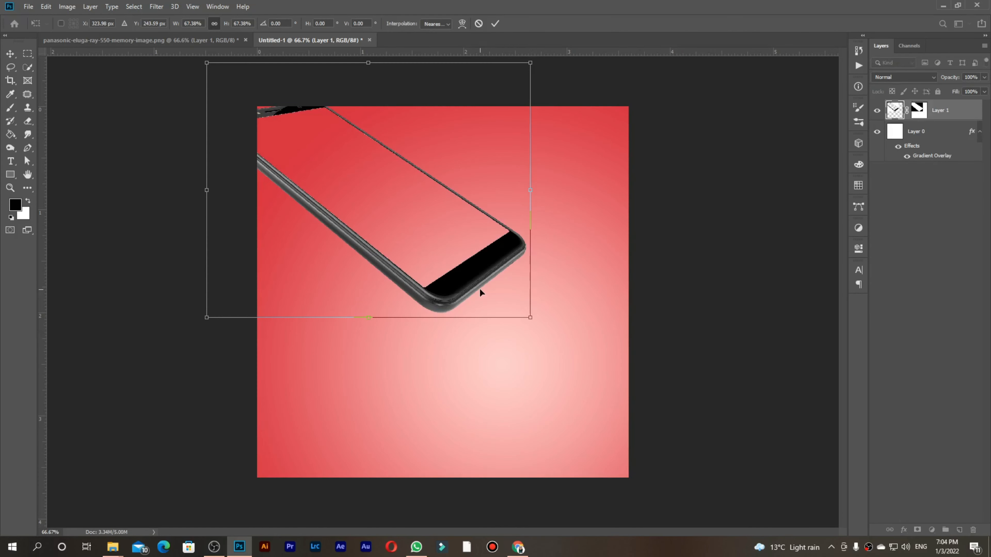
drag(479, 289, 537, 404)
drag(604, 356, 571, 421)
drag(531, 484, 501, 432)
drag(473, 376, 517, 398)
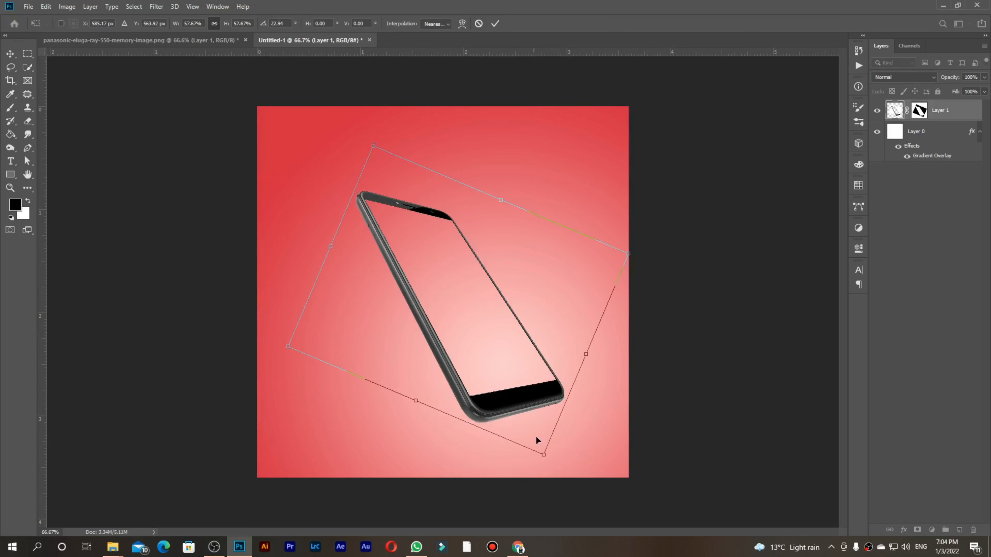
click(495, 22)
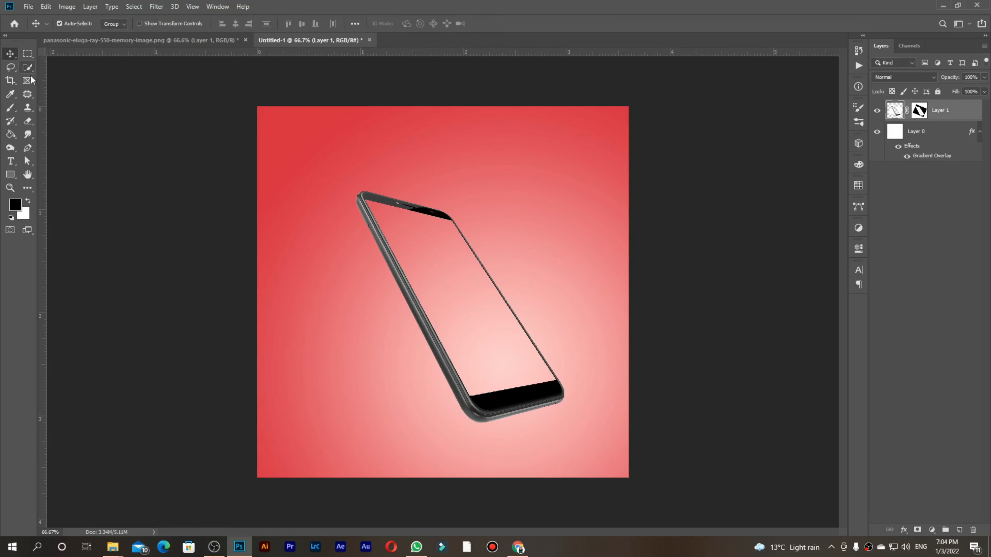
- Draw a closed Pen shape with no fill that encloses the phone's long side edge and bottom bezel
key(p)
click(347, 182)
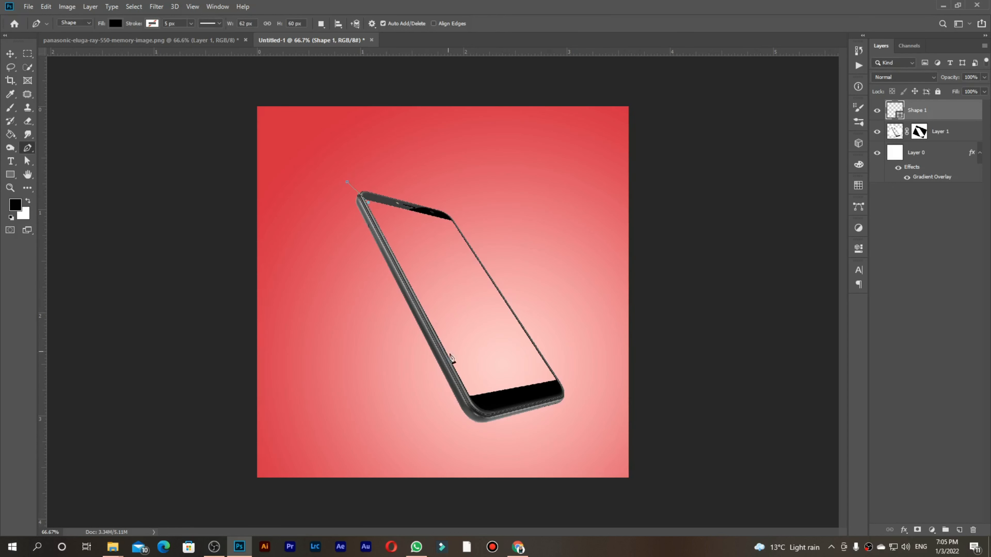
click(472, 399)
click(593, 406)
click(457, 444)
click(221, 335)
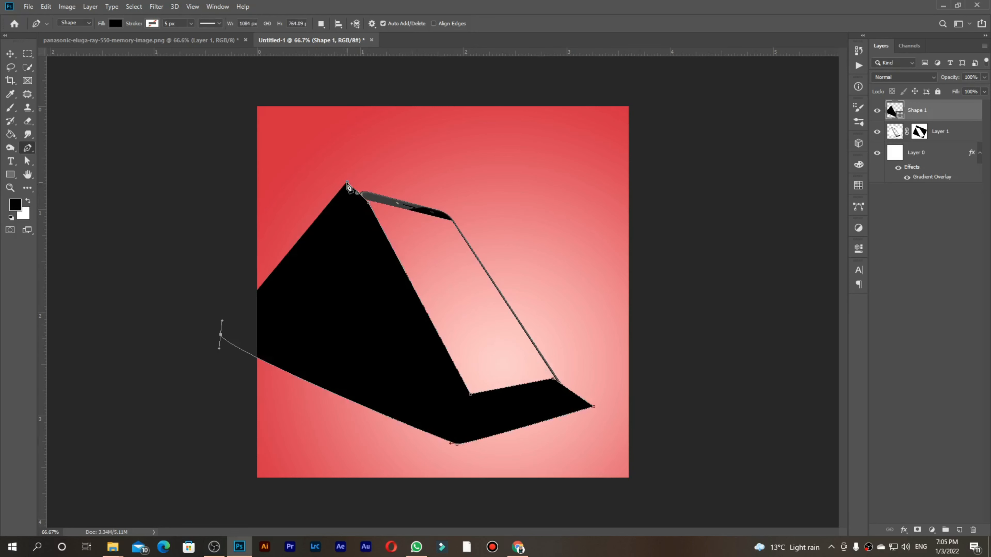
click(347, 182)
click(115, 23)
click(71, 43)
- Convert the phone layer to a smart object and copy its area within the Pen shape's selection to a new layer
click(940, 131)
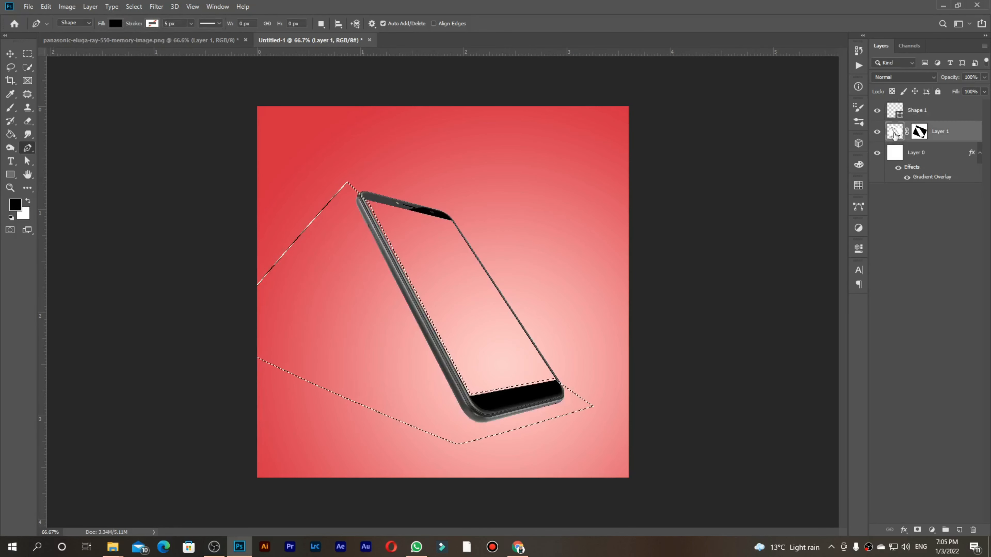
right_click(940, 130)
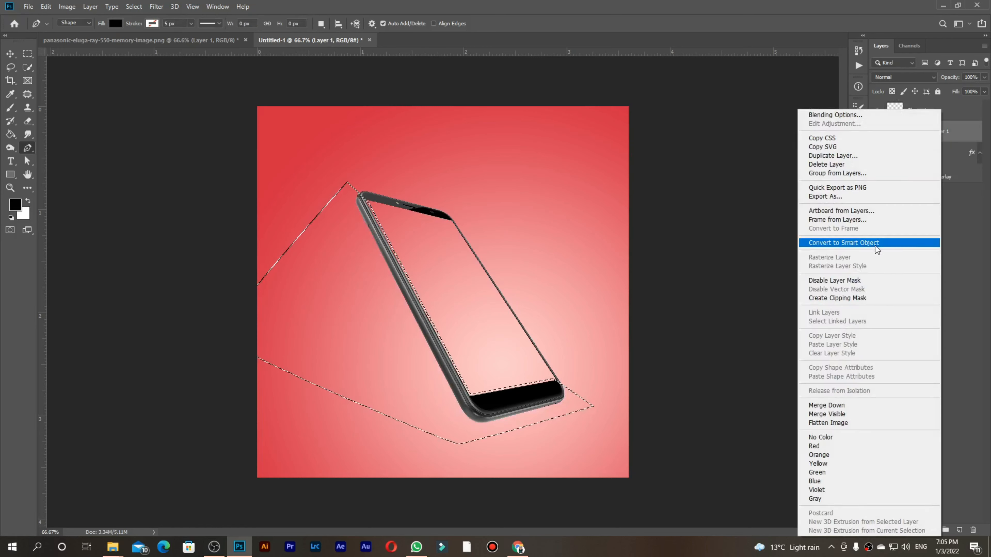
click(874, 245)
right_click(925, 131)
key(Escape)
key(ctrl+j)
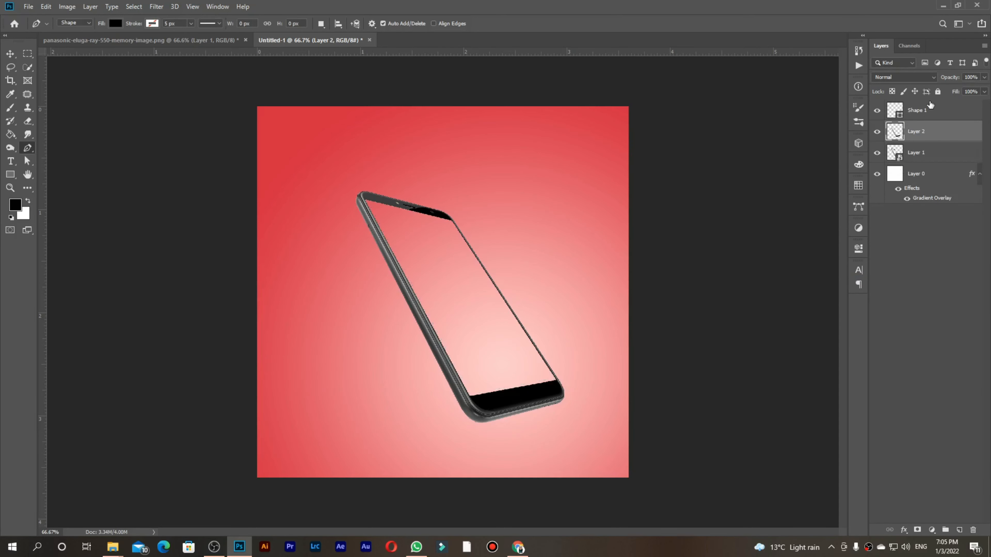
- Delete the Shape 1 layer and deselect all layers
click(929, 108)
key(Delete)
key(v)
click(679, 204)
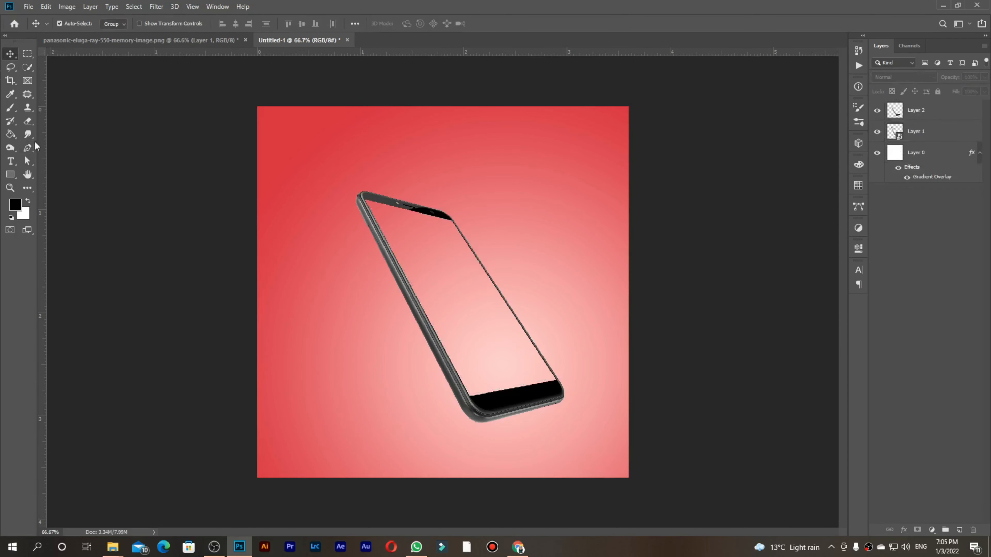
- Draw a white-filled rectangle of about 841 × 804 px over the phone
click(12, 175)
mouse_move(293, 158)
mouse_down()
mouse_move(521, 354)
mouse_move(581, 434)
mouse_up()
click(112, 24)
click(116, 88)
click(10, 54)
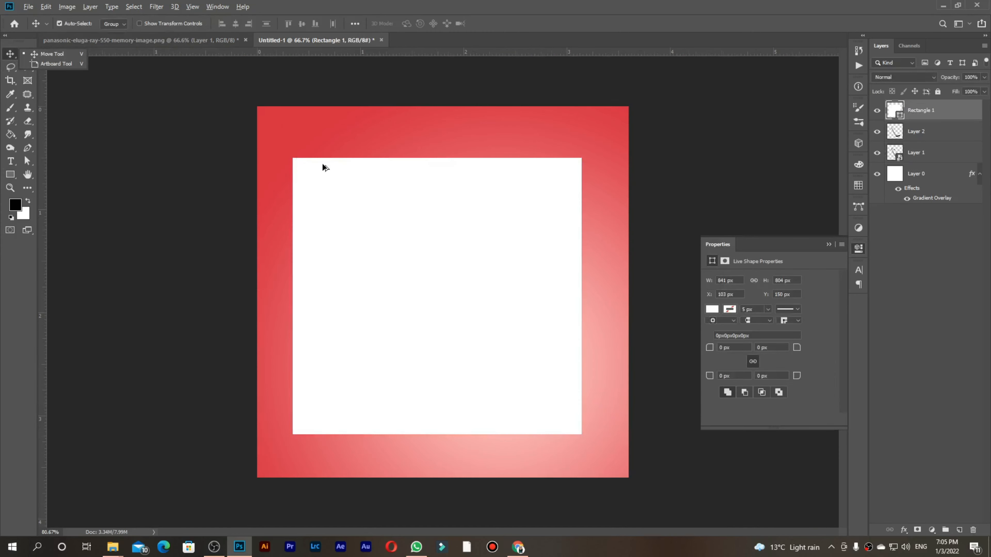
- Distort the white rectangle so its four corners match the corners of the phone's screen
scroll(323, 164, up, 3)
key(ctrl+t)
drag(232, 115, 358, 188)
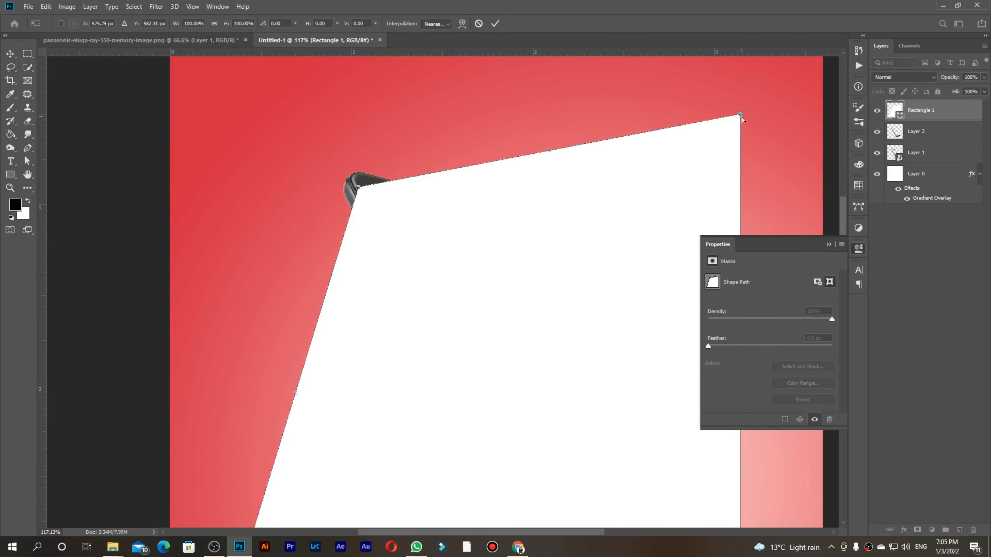
drag(741, 120, 512, 220)
drag(536, 225, 410, 17)
drag(614, 391, 574, 303)
drag(106, 390, 416, 328)
scroll(337, 120, up, 2)
scroll(338, 120, up, 3)
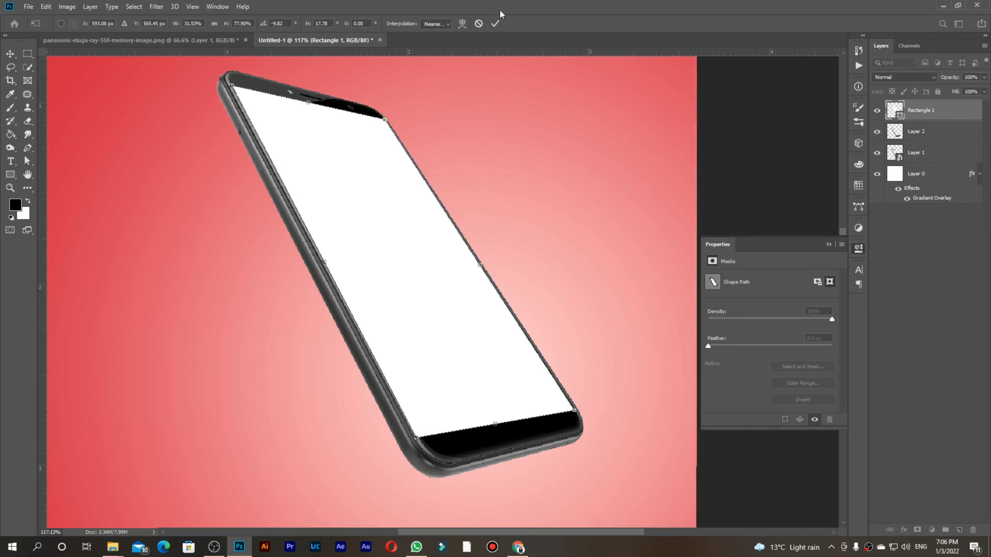
click(495, 24)
- Check the rectangle's fit along the screen edges and move its layer below the phone layer
scroll(403, 122, up, 2)
scroll(402, 121, down, 2)
scroll(257, 108, up, 3)
scroll(255, 110, down, 5)
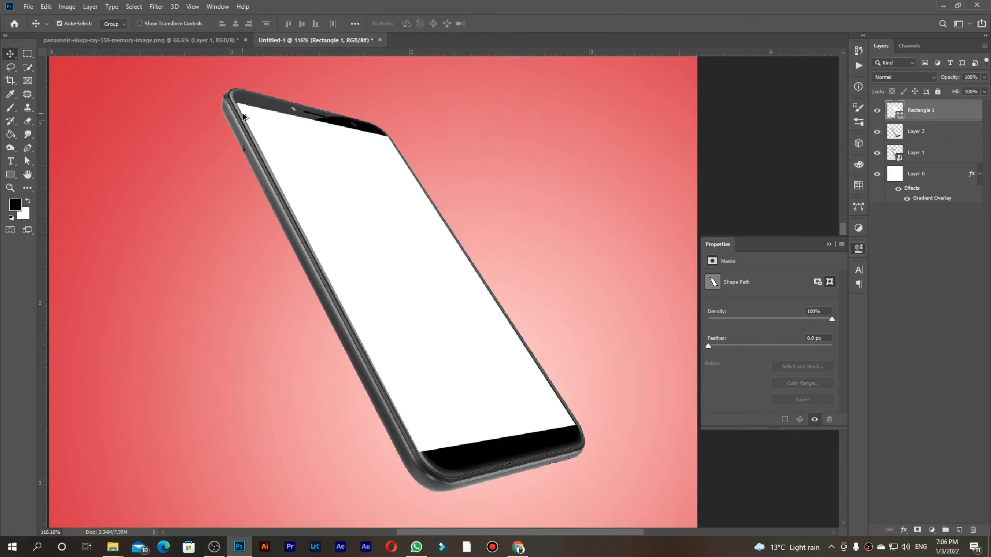
drag(933, 111, 935, 162)
scroll(347, 226, down, 2)
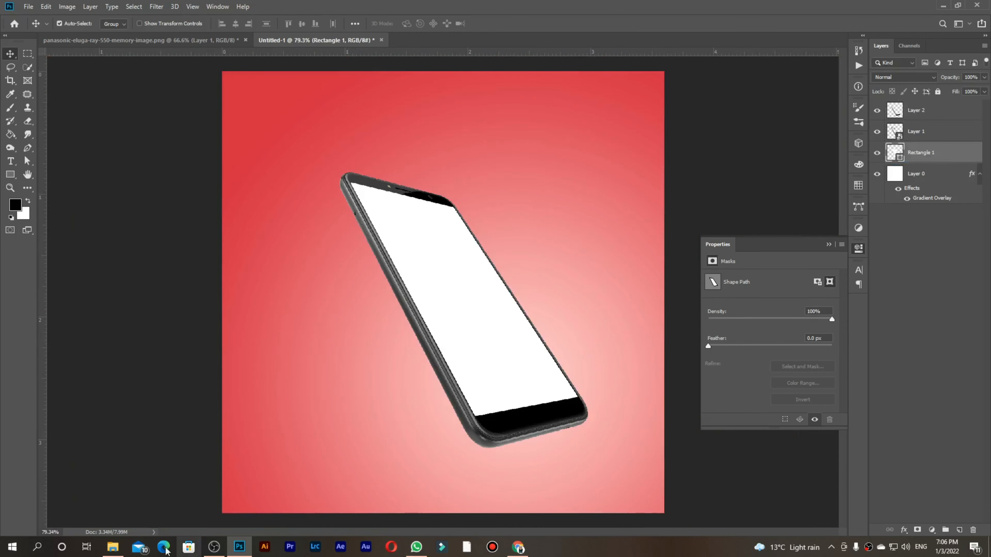
- Place the cake image hh.png in the composition, hide it and move its layer to the top of the stack
click(113, 546)
drag(233, 145, 442, 292)
click(877, 153)
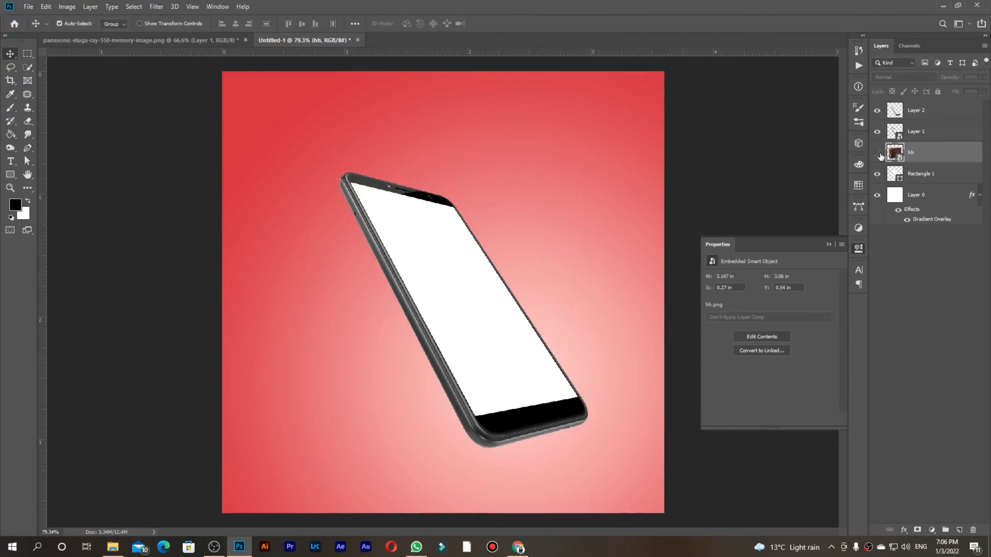
click(925, 132)
click(925, 110)
drag(925, 156, 887, 113)
- Add a new layer directly above the background and paint one soft black spot with the 200 px brush
click(932, 178)
click(959, 529)
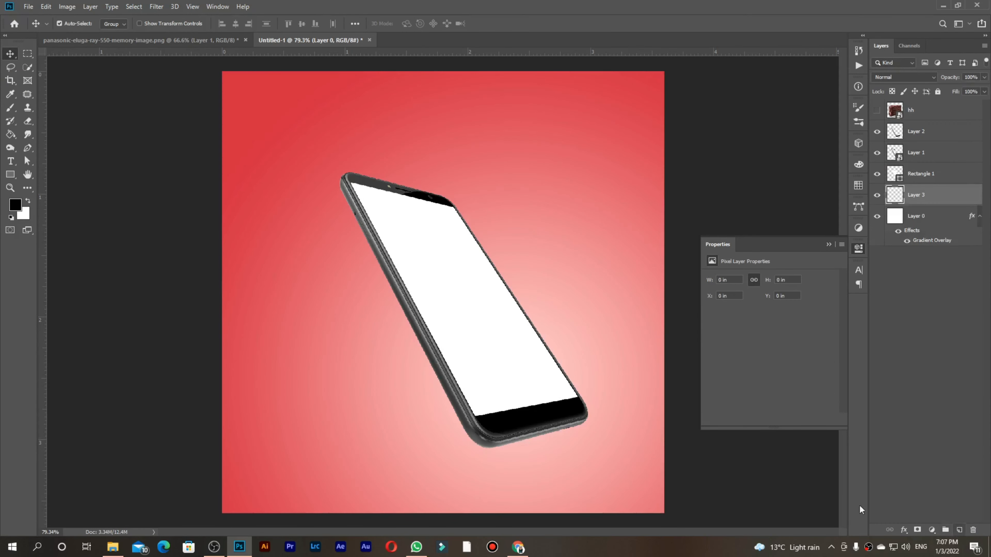
click(10, 108)
click(385, 398)
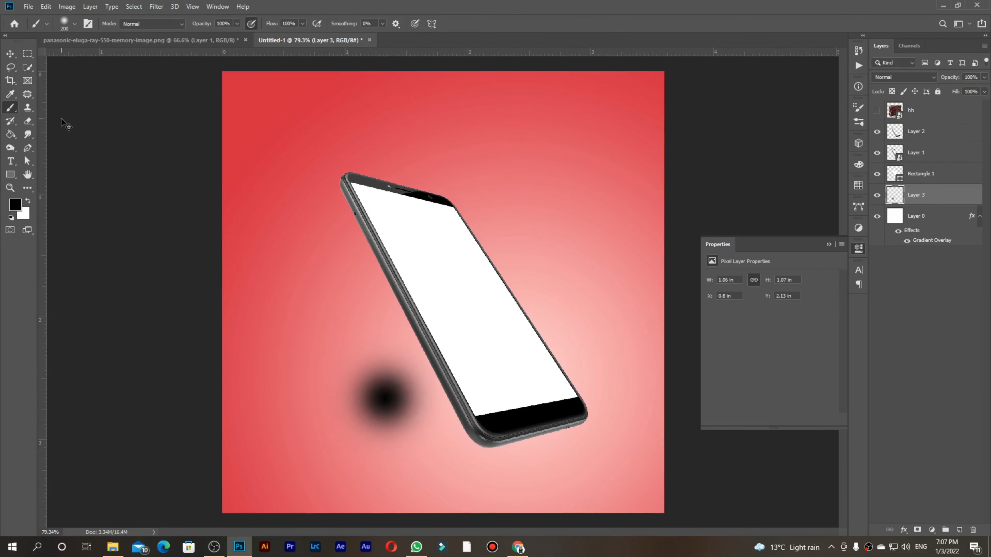
- Flatten the black spot into a shadow about 1.42 × 0.26 in under the phone's bottom corner and set its opacity to 80%
key(ctrl+t)
mouse_move(387, 332)
mouse_down()
mouse_move(386, 437)
mouse_move(504, 454)
mouse_move(599, 410)
mouse_move(533, 444)
mouse_move(492, 439)
mouse_up()
key(Return)
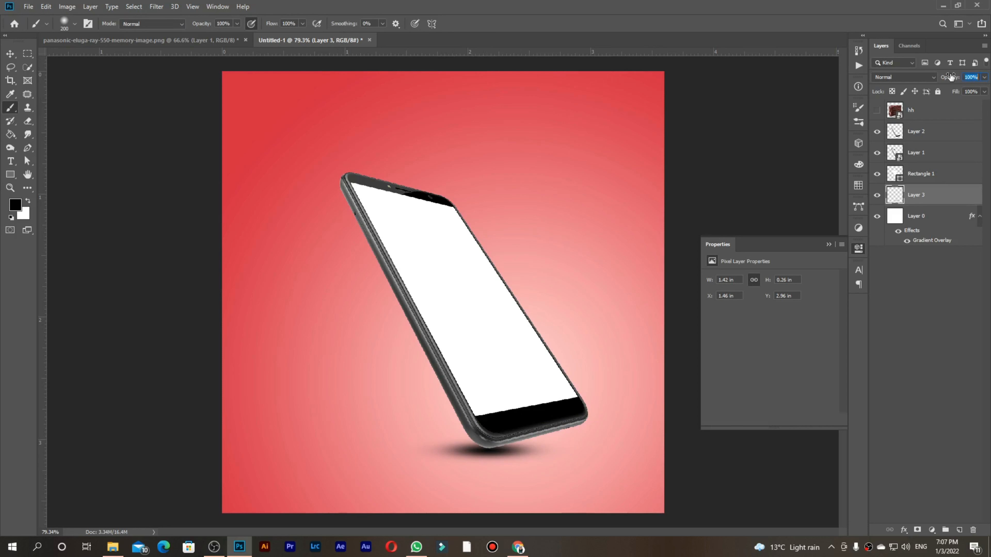
click(11, 53)
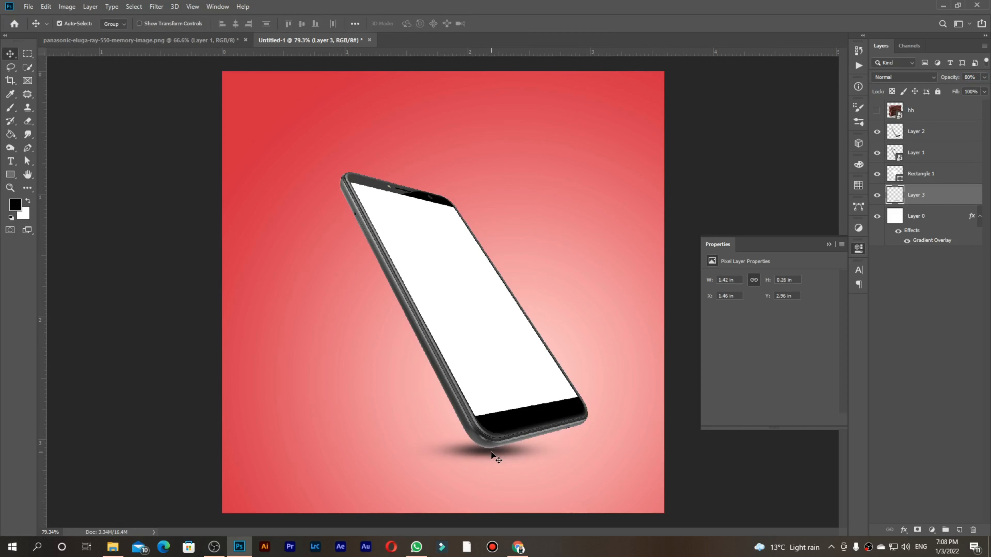
click(915, 216)
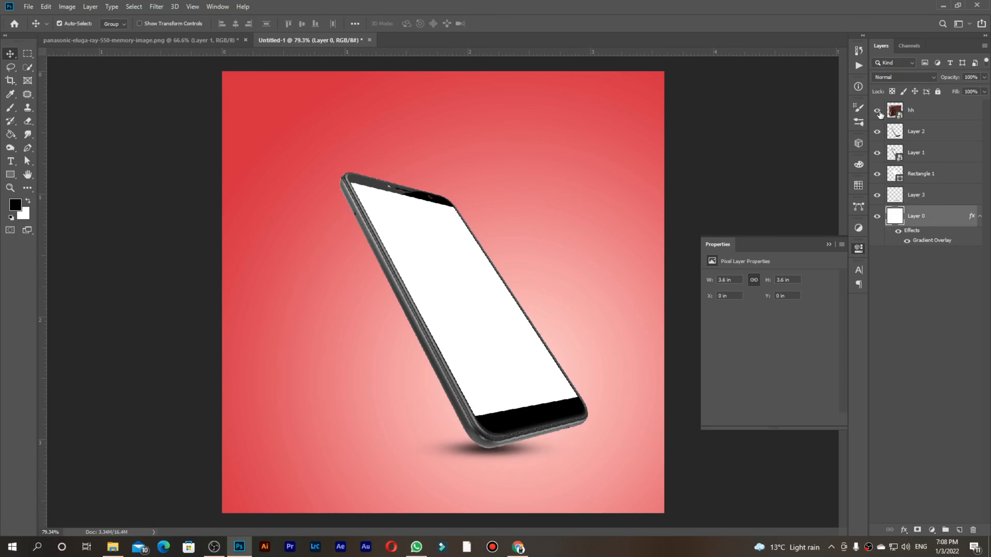
- Show the cake layer and scale the cake image down to about 10.35%
click(877, 111)
click(910, 110)
key(ctrl+t)
drag(443, 71, 447, 353)
right_click(458, 299)
click(488, 427)
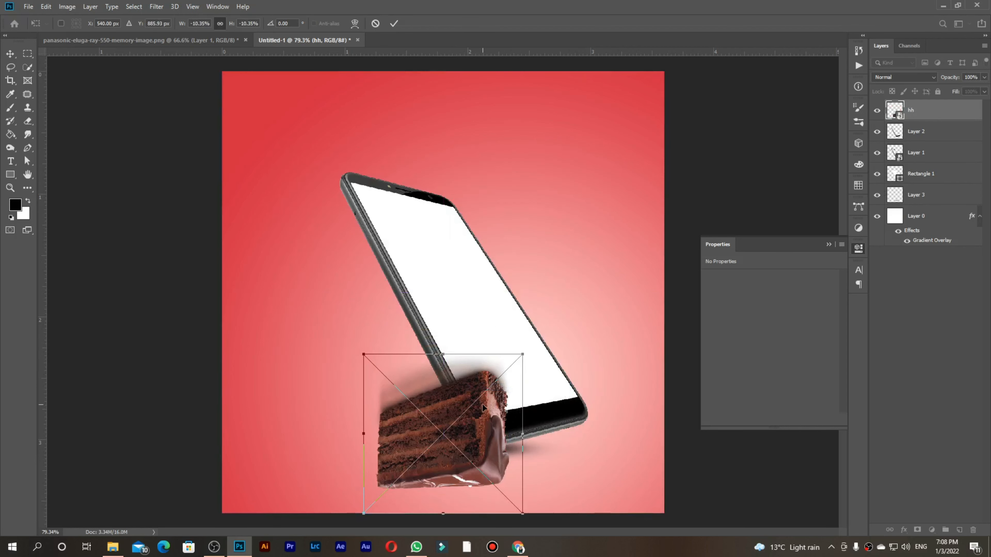
key(ctrl+z)
- Flip the cake slice horizontally and position it over the lower part of the phone's screen
right_click(475, 282)
click(495, 402)
mouse_move(447, 428)
mouse_down()
mouse_move(526, 364)
mouse_move(512, 347)
mouse_move(540, 354)
mouse_move(519, 354)
mouse_move(527, 358)
mouse_up()
click(393, 25)
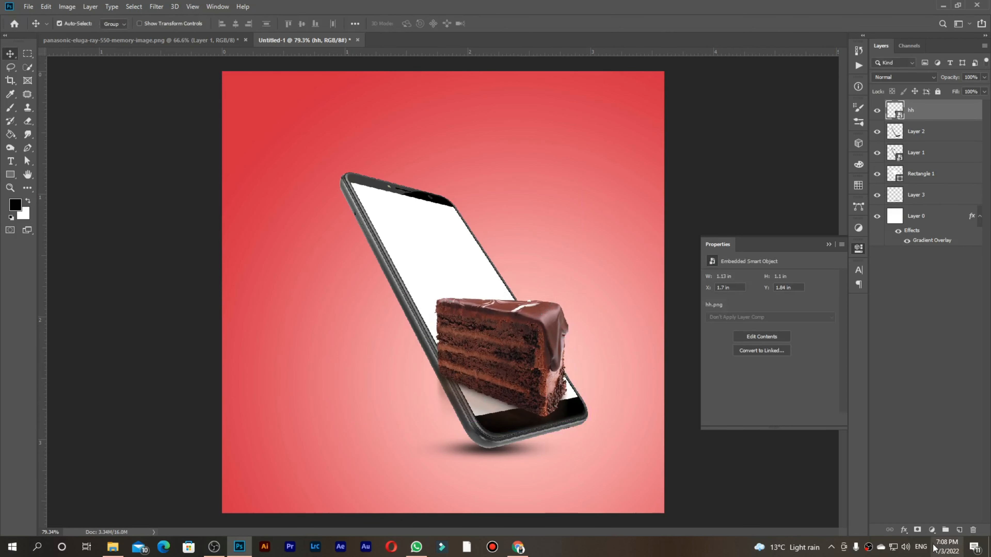
- Add a layer mask to the cake layer and brush away the stray shadow around the slice and phone edge in black
click(917, 529)
scroll(598, 457, up, 5)
click(14, 110)
key(bracketleft)
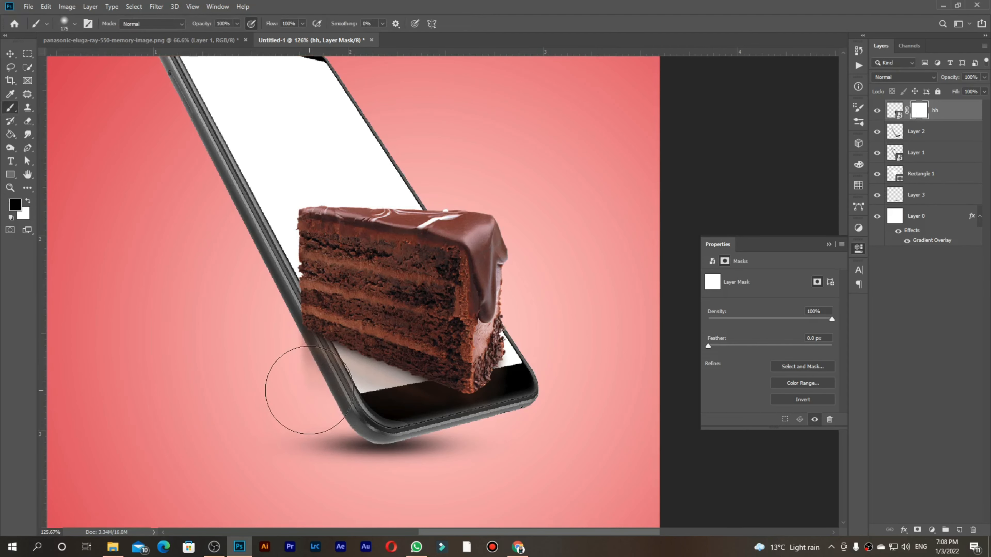
mouse_move(443, 443)
mouse_down()
mouse_move(409, 411)
mouse_move(239, 380)
mouse_move(536, 370)
mouse_up()
mouse_move(485, 404)
mouse_down()
mouse_move(372, 378)
mouse_move(406, 388)
mouse_up()
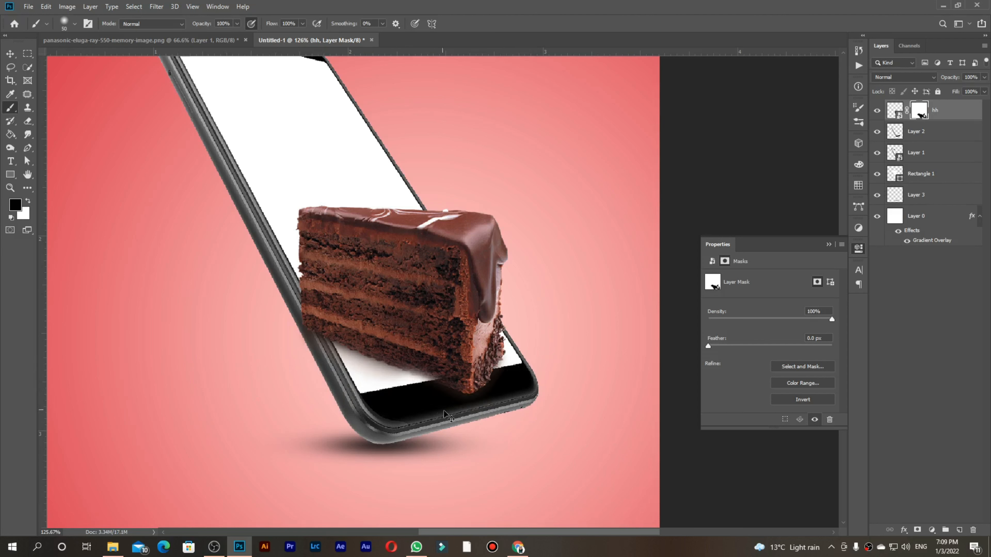
key(ctrl+z)
key(v)
- Toggle the visibility of the cake, white rectangle and phone layers to examine the copied phone edge on Layer 2
click(897, 132)
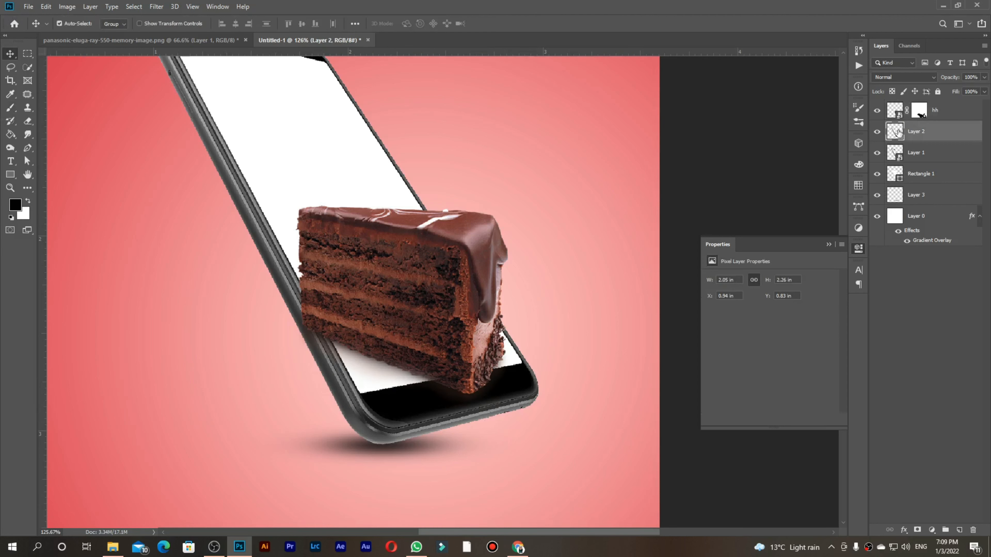
click(877, 110)
click(877, 174)
click(876, 153)
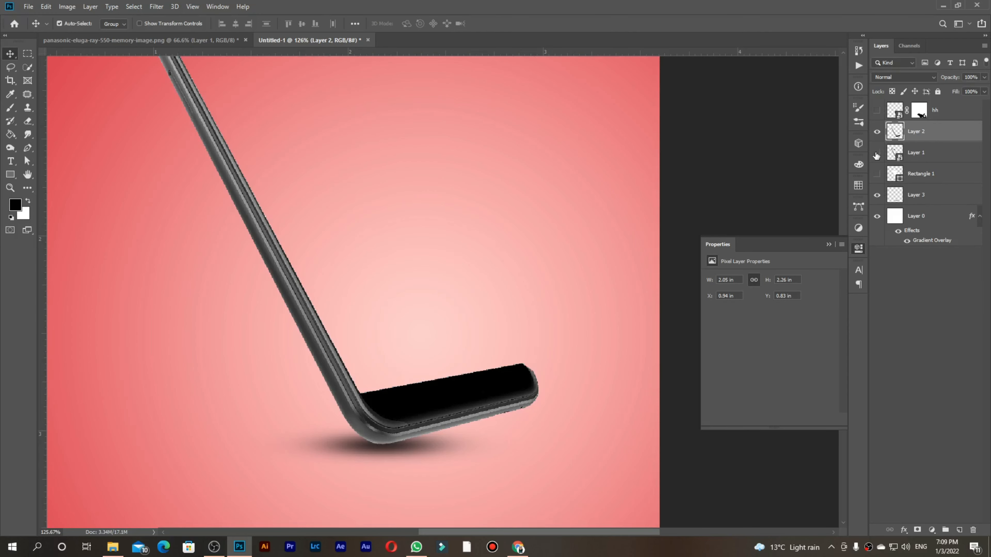
scroll(417, 199, down, 3)
click(877, 153)
click(877, 111)
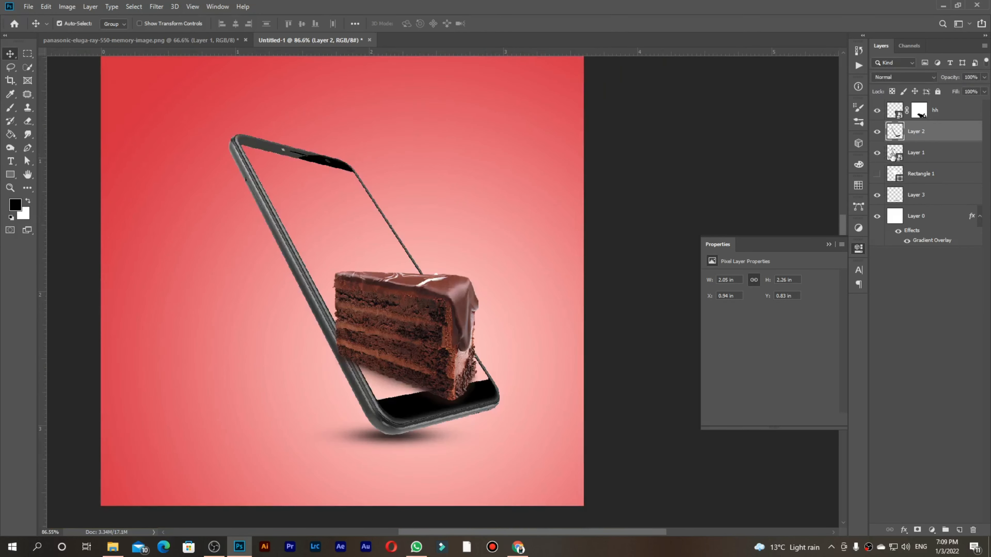
click(877, 174)
- Move Layer 2 above the cake layer and erase its bottom bezel part so the slice overlaps the phone's bottom
drag(905, 129, 896, 112)
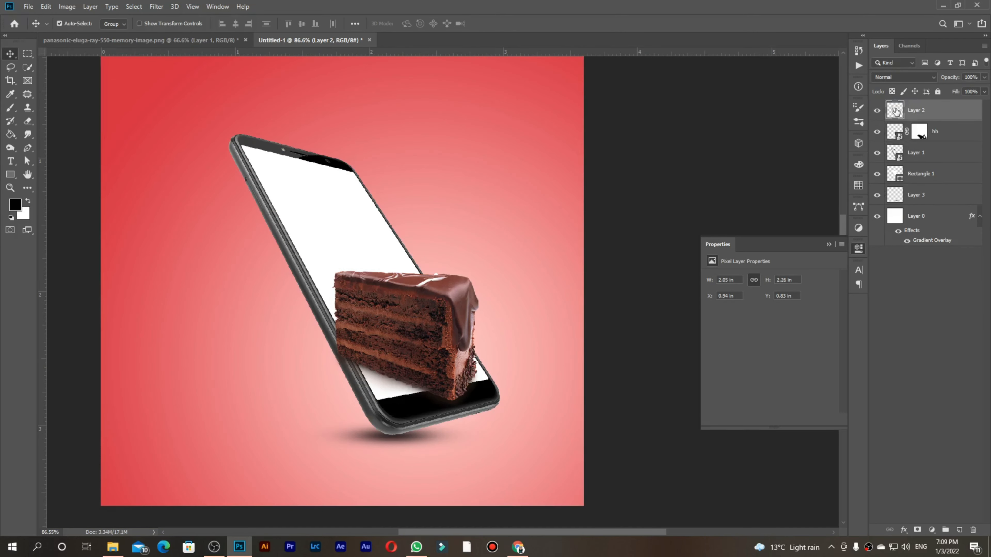
click(436, 363)
click(899, 112)
click(27, 120)
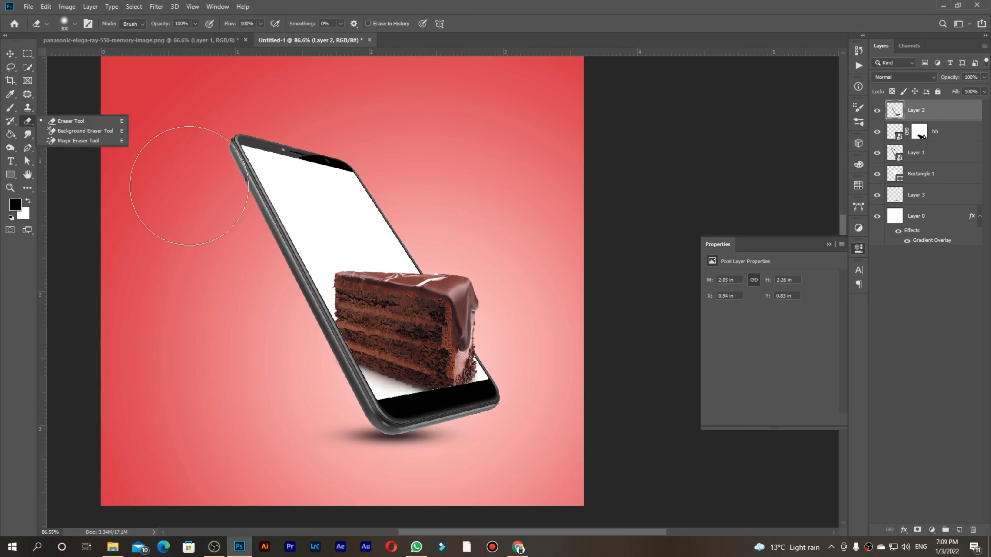
drag(499, 402, 498, 429)
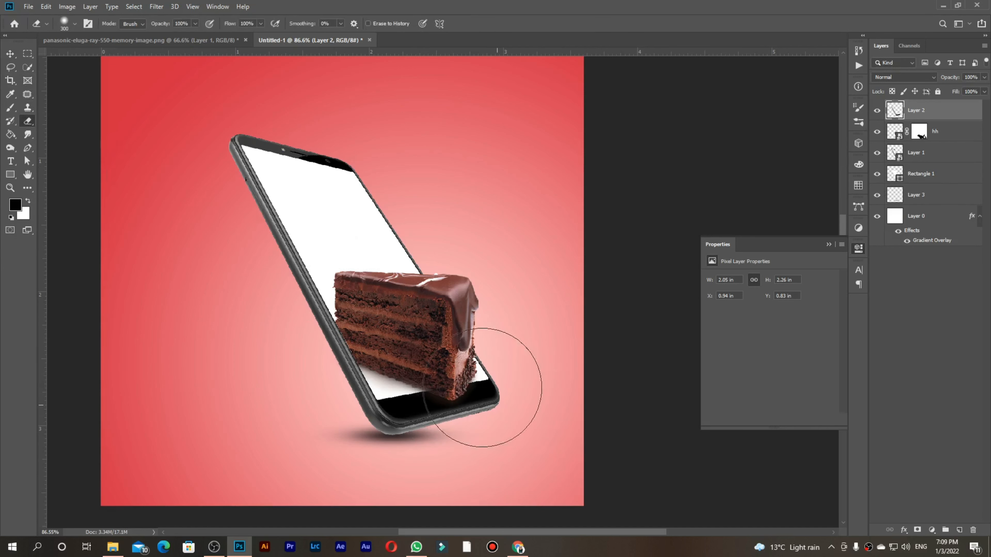
- Paint black on the cake's layer mask with a 25 px soft brush to remove the remaining shadow beneath the slice
click(919, 131)
click(27, 200)
click(10, 108)
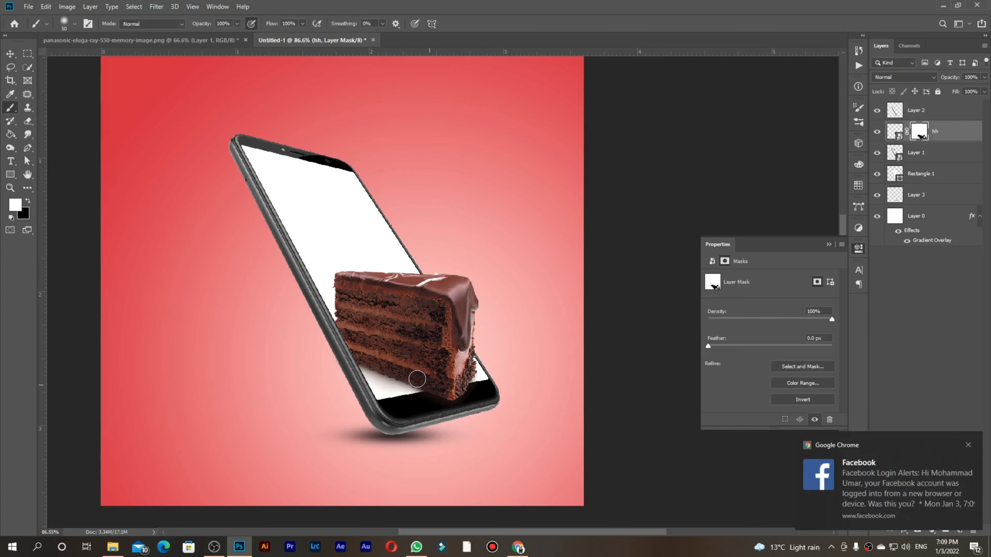
key(v)
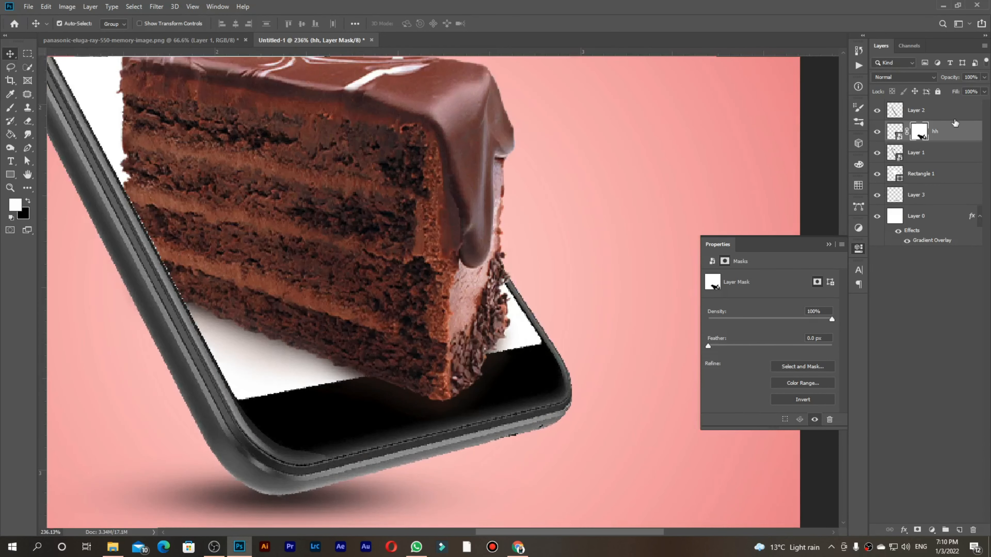
right_click(197, 154)
ctrl+click(637, 471)
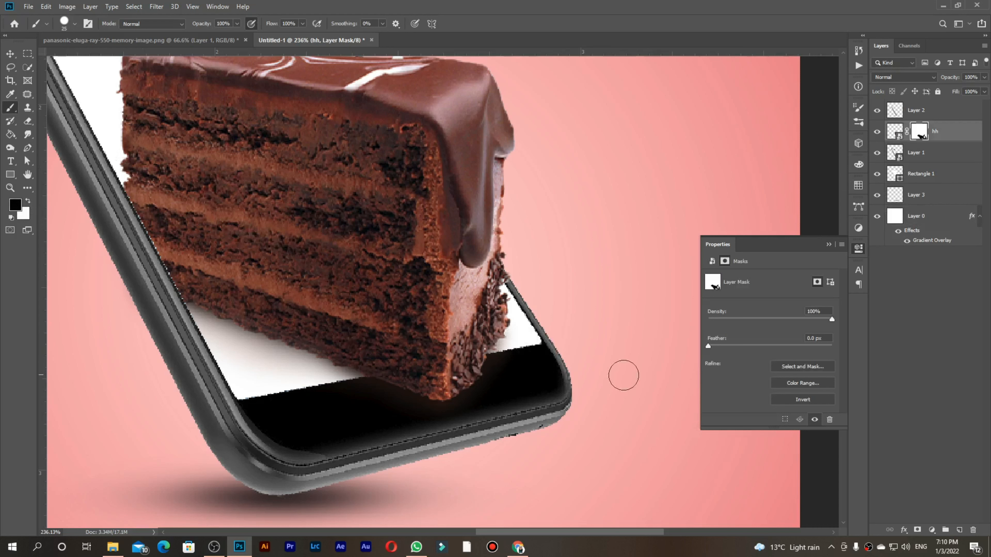
drag(340, 386, 187, 320)
right_click(274, 351)
click(298, 339)
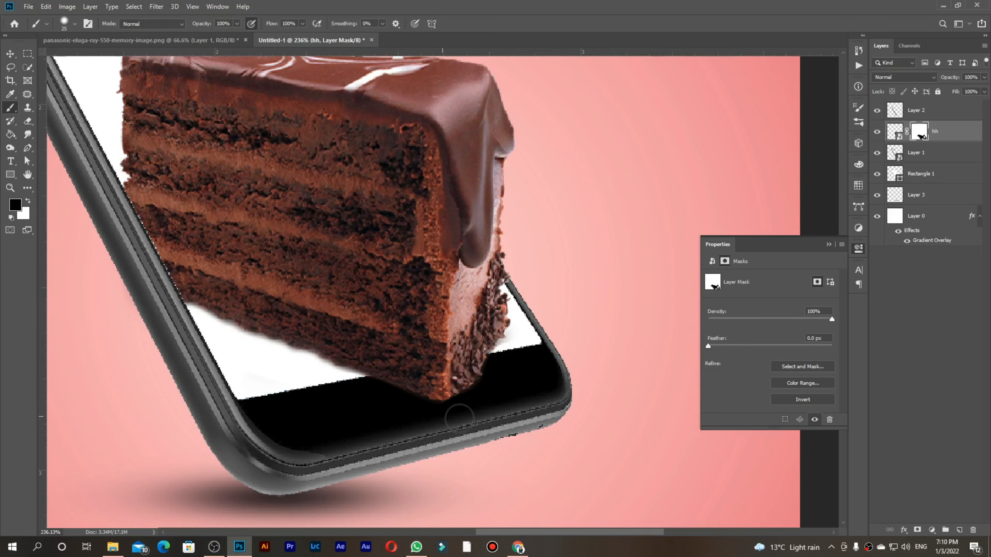
key(ctrl+0)
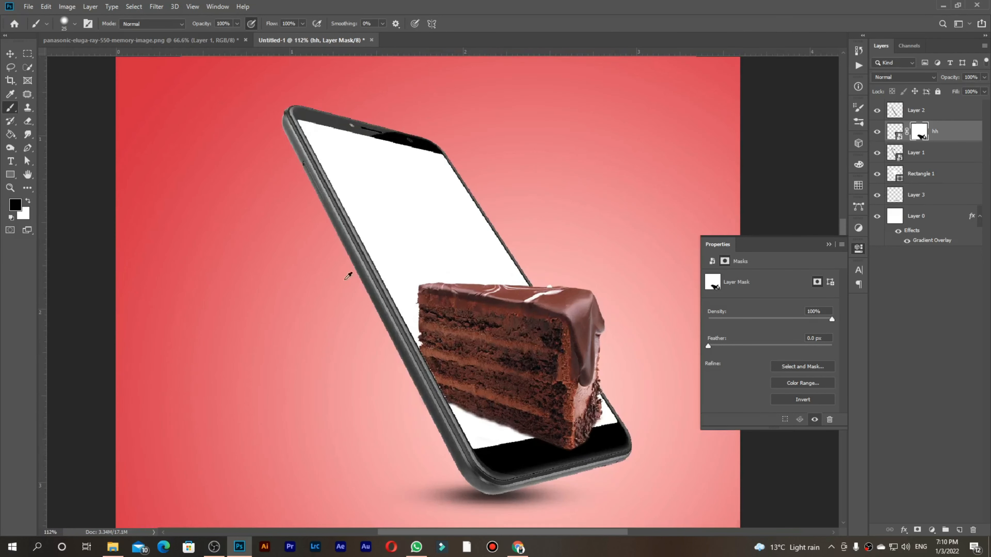
- Place the ice cream cone image pngwing.com (3) above Layer 2 and scale it down to 22.68%
key(v)
scroll(471, 392, down, 2)
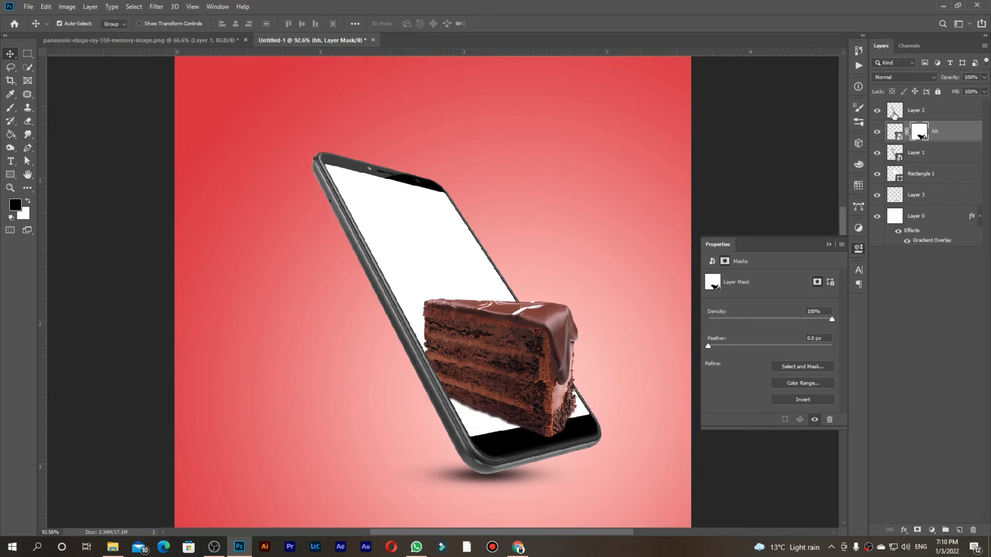
click(893, 112)
click(113, 546)
drag(635, 141, 429, 300)
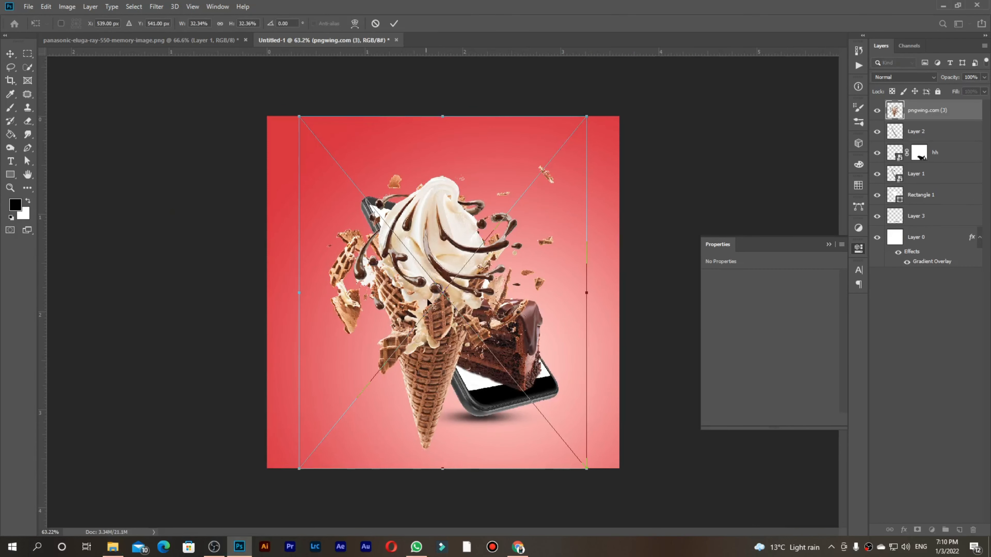
drag(495, 468, 481, 362)
key(Return)
- Rotate the ice cream cone about 15.5°, position it over the phone screen and move its layer below the cake layer hh
key(ctrl+t)
drag(556, 256, 549, 289)
drag(426, 276, 445, 268)
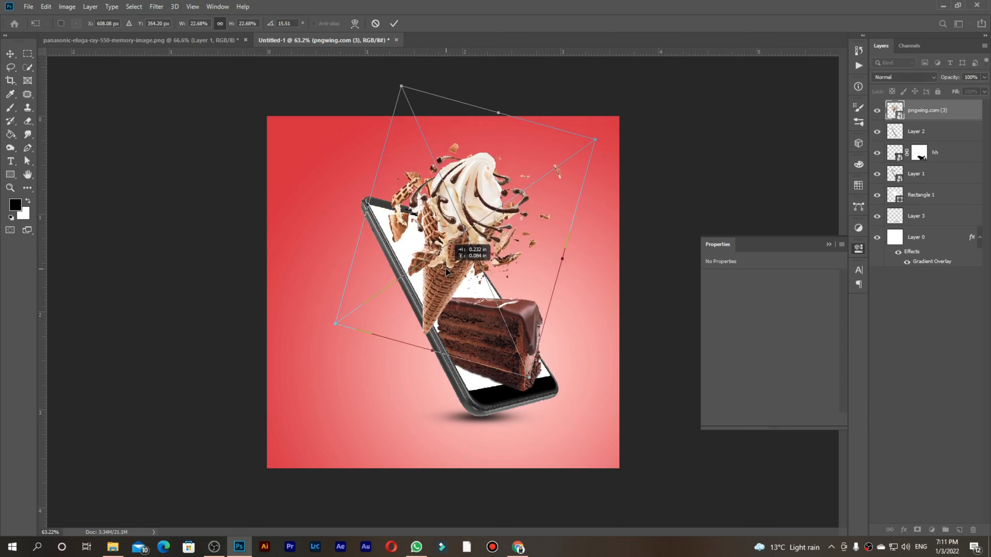
click(394, 23)
drag(928, 110, 926, 160)
scroll(511, 252, up, 5)
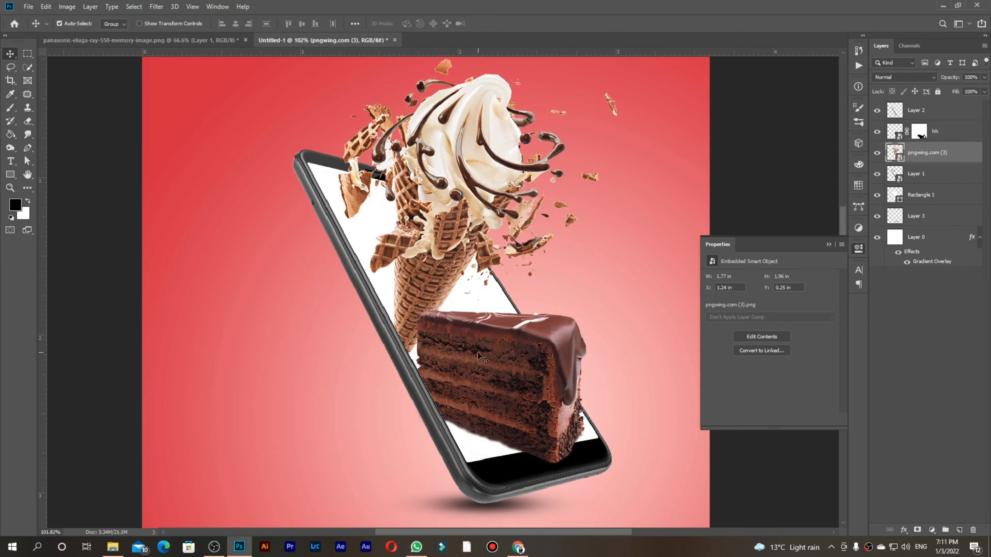
- Duplicate the cake slice, move the copy below layer hh, and rotate and shift it to sit behind the original
drag(516, 366, 556, 343)
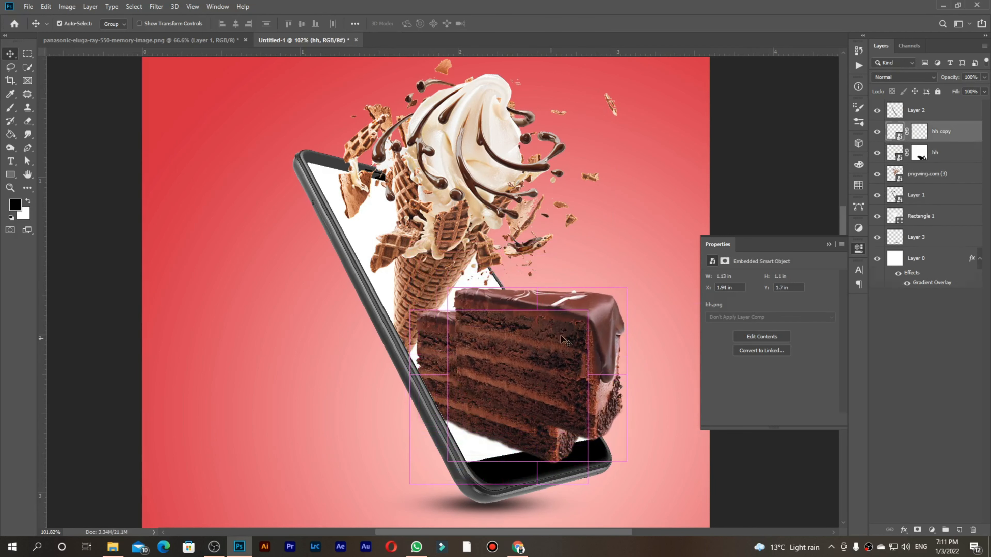
drag(934, 133, 944, 168)
key(ctrl+t)
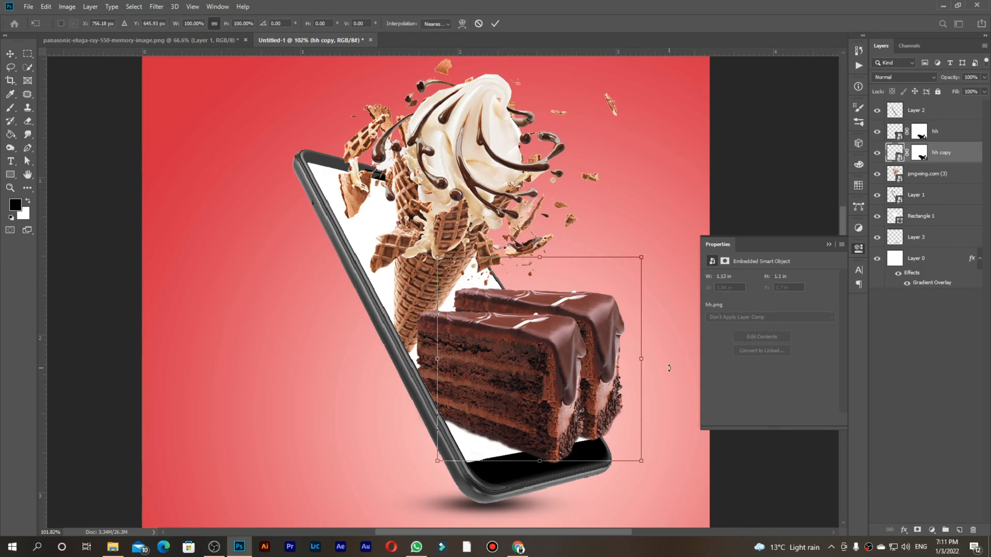
drag(669, 367, 666, 350)
drag(607, 367, 646, 353)
key(Return)
- Duplicate the hh copy slice, rotate the duplicate about -10.3° and place its layer below hh copy
key(ctrl+j)
key(ctrl+t)
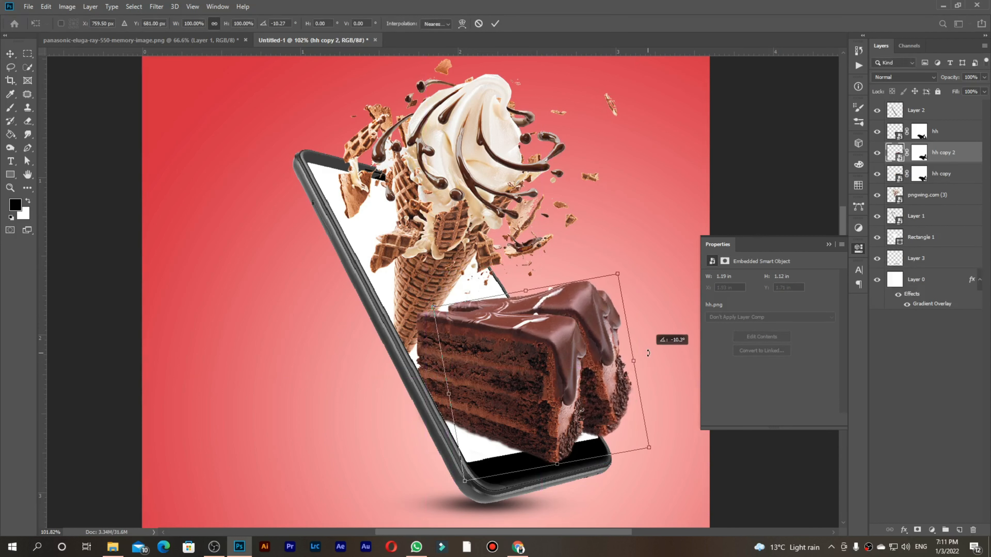
drag(944, 153, 937, 185)
drag(601, 337, 599, 337)
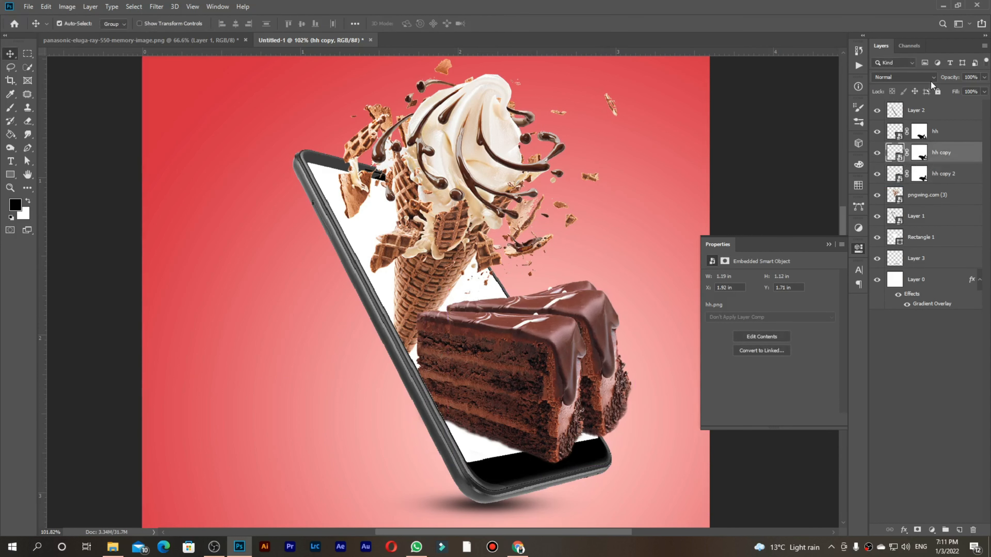
- Lock the two front cake layers, then rotate and offset hh copy 2 so it forms a third slice behind them
click(937, 92)
click(949, 131)
click(937, 91)
click(950, 176)
key(ctrl+t)
drag(589, 288, 605, 263)
drag(677, 352, 646, 335)
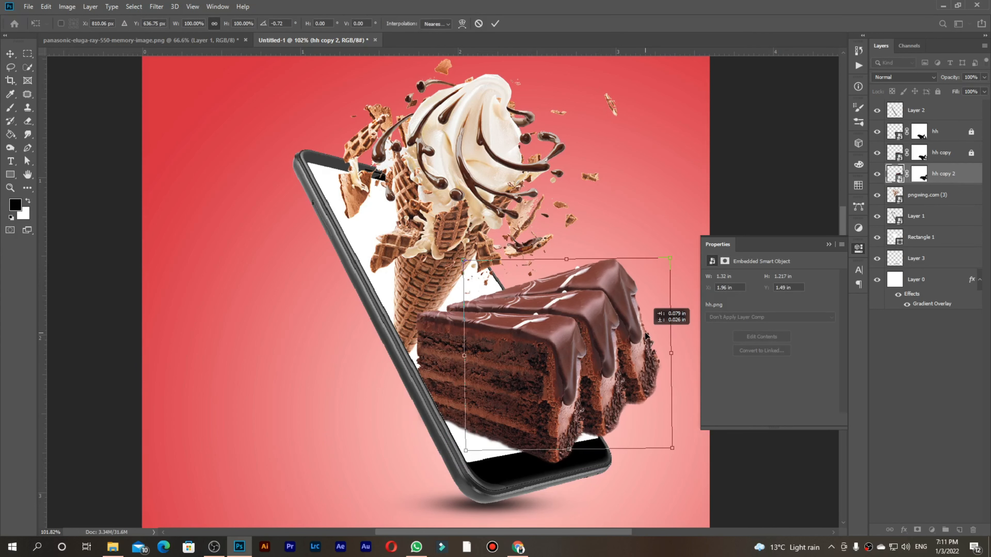
key(Return)
key(ctrl+0)
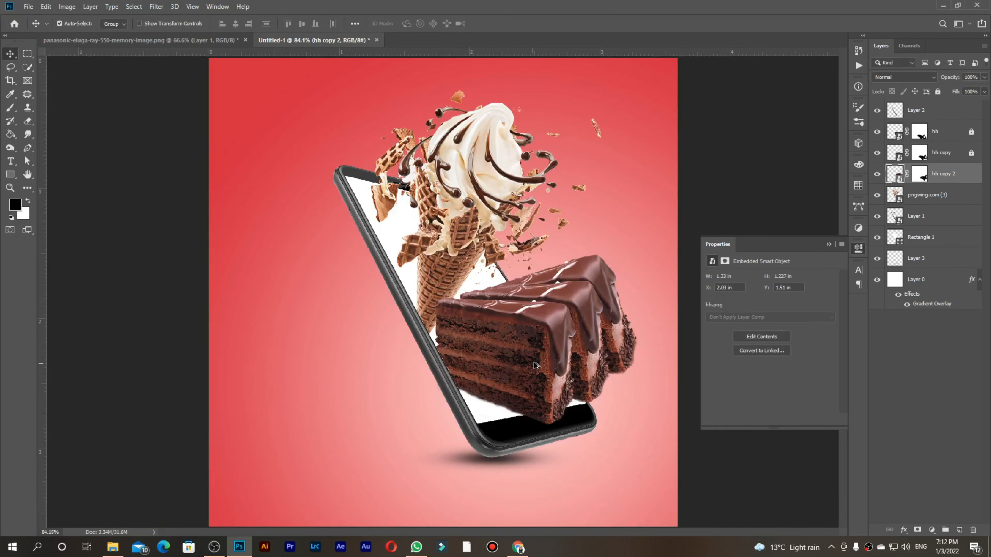
- Unlock and select all three cake slice layers and scale them down slightly together
shift+click(973, 140)
key(ctrl+t)
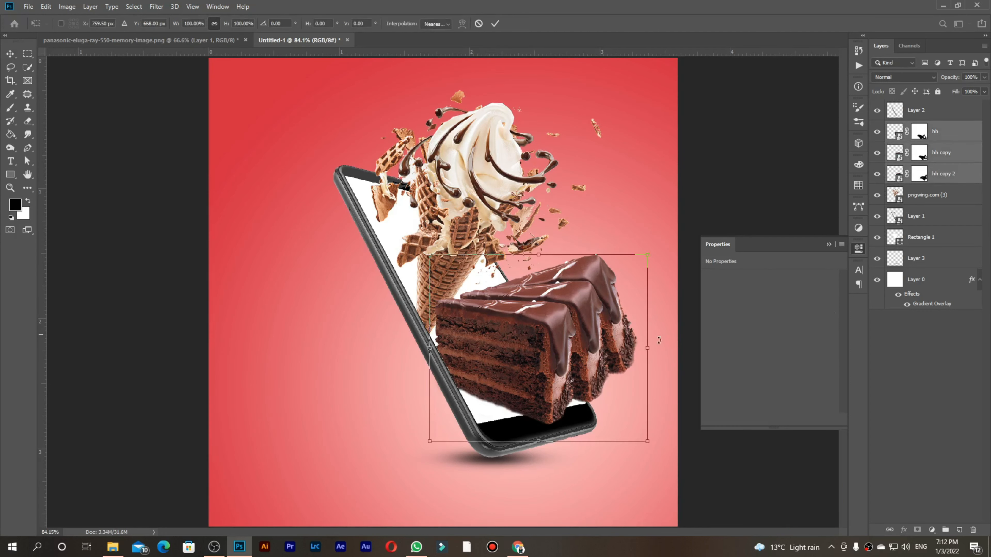
drag(664, 349, 663, 347)
mouse_move(647, 348)
mouse_down()
mouse_move(659, 355)
mouse_move(642, 356)
mouse_up()
click(495, 24)
- Enlarge the ice cream cone to 24.65%
click(490, 156)
key(ctrl+t)
scroll(489, 156, down, 3)
drag(499, 109, 505, 90)
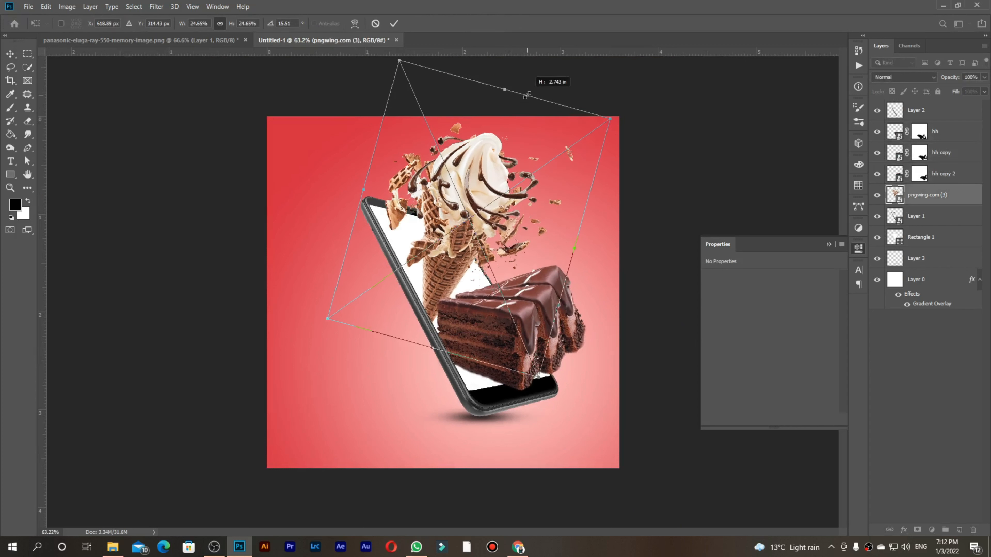
key(Return)
- Group every layer from Layer 2 down to Layer 3 and move the group slightly down and right on the canvas
click(916, 110)
shift+click(939, 254)
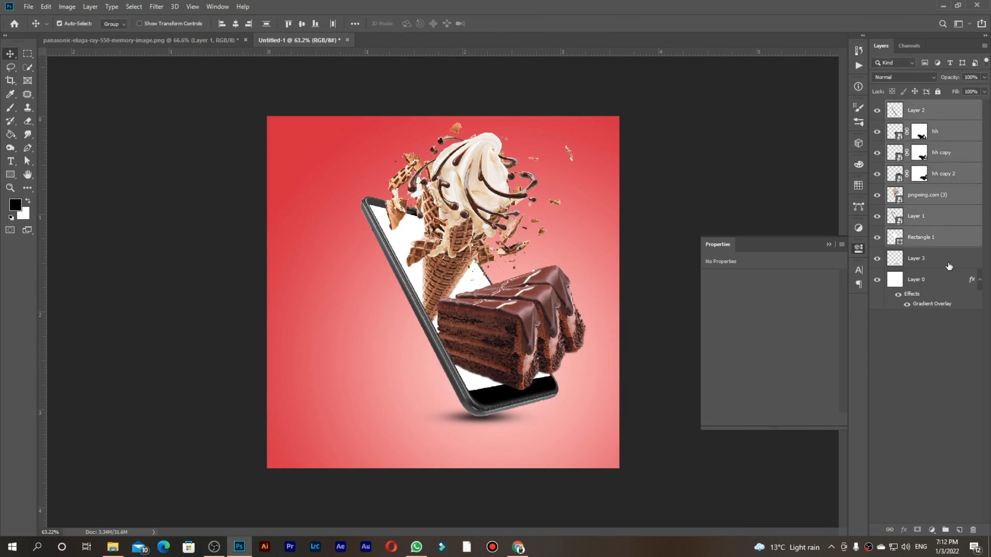
key(ctrl+g)
key(ctrl+t)
drag(462, 274, 467, 293)
key(Return)
- Recolor the phone screen rectangle with a dark brown sampled from the artwork
click(888, 106)
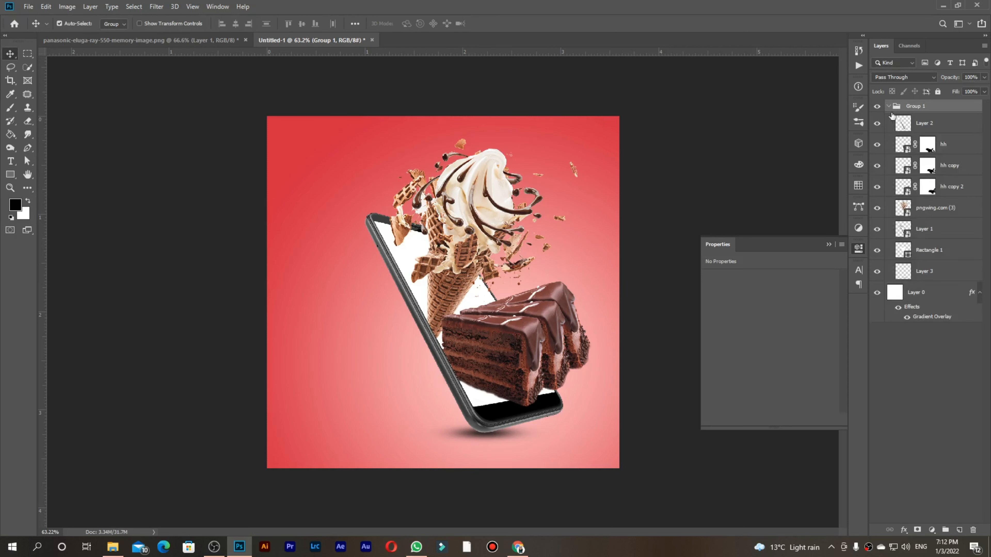
double_click(903, 250)
click(447, 273)
click(338, 222)
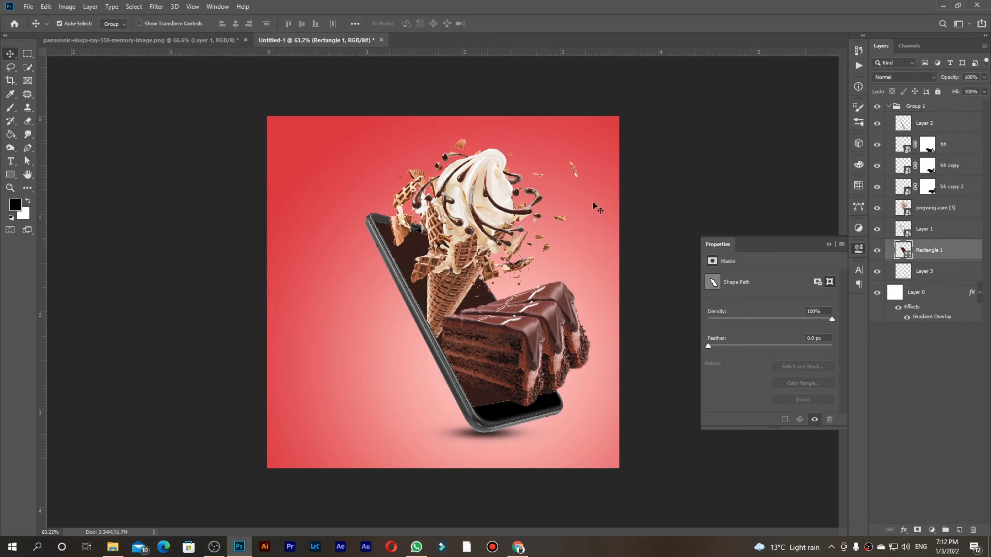
click(888, 106)
- Change the red stop of Layer 0's gradient overlay to a chocolate brown sampled from the cake
double_click(894, 132)
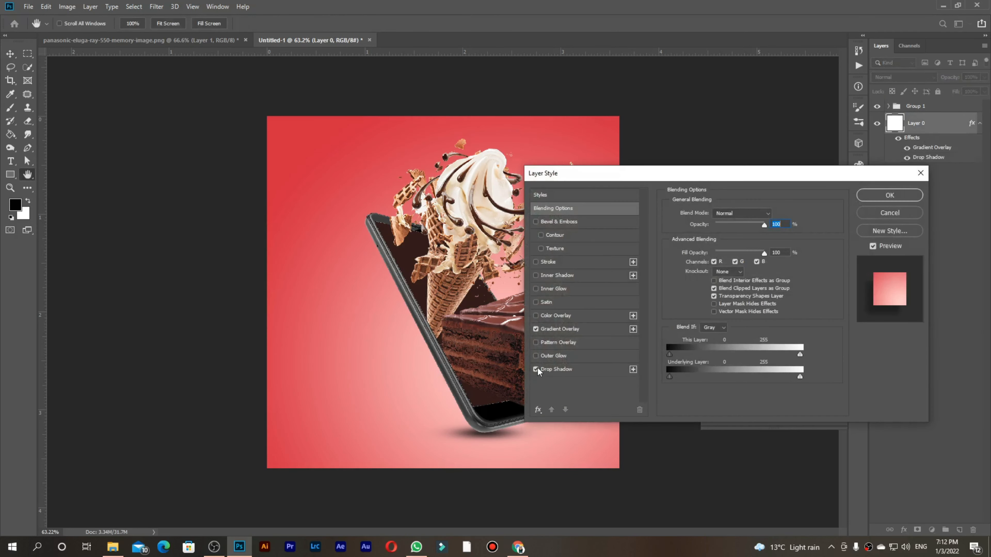
click(559, 329)
click(732, 236)
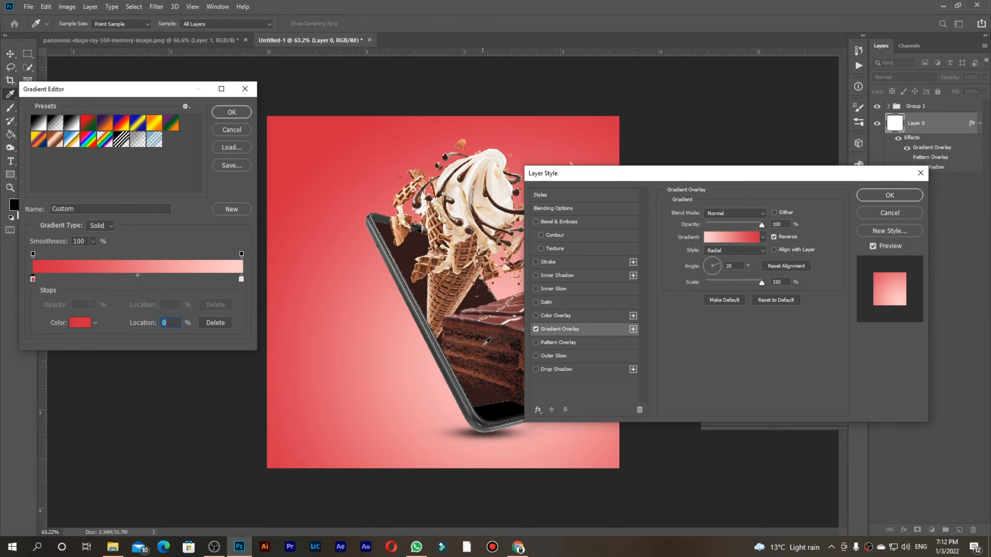
click(482, 346)
click(231, 112)
key(Return)
- Recolor the phone screen rectangle by sampling artwork colors, settling on the ice cream's cream color ecd7bf
scroll(529, 368, up, 2)
click(490, 420)
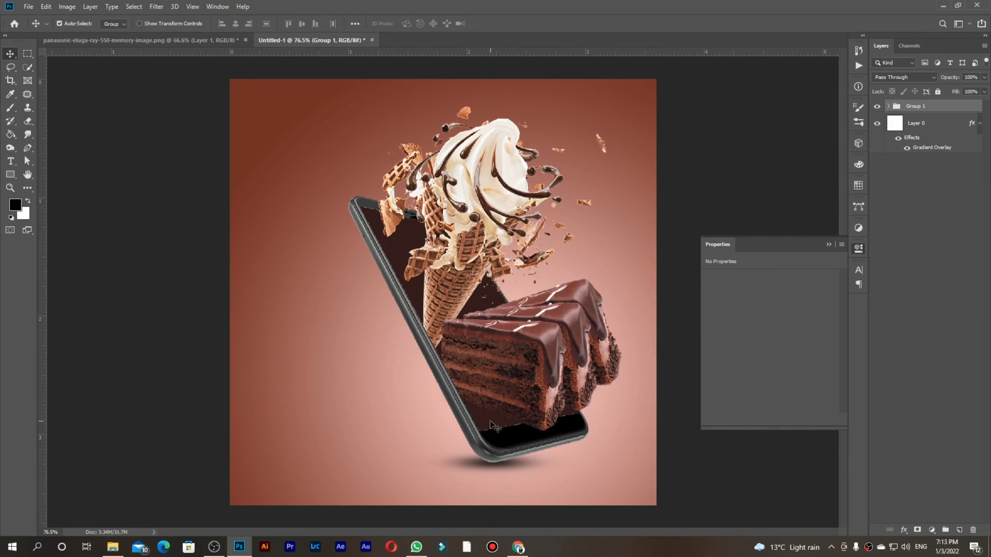
click(888, 105)
double_click(902, 250)
click(469, 180)
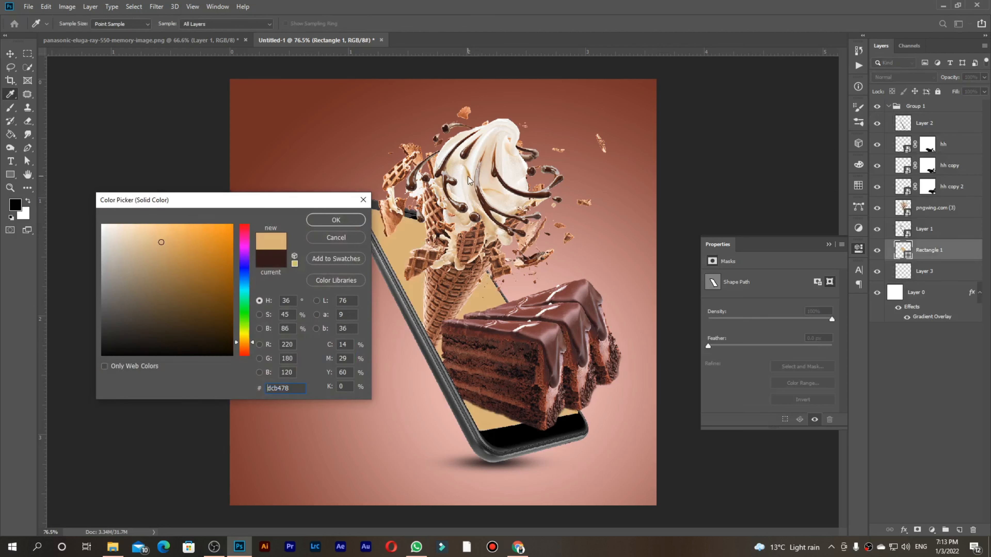
click(488, 174)
click(550, 307)
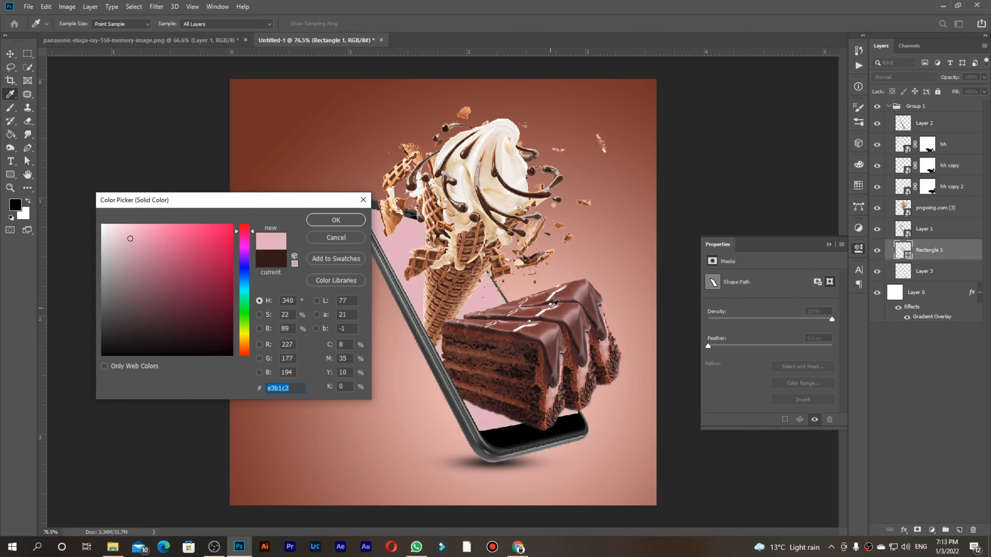
click(550, 308)
click(584, 377)
click(482, 185)
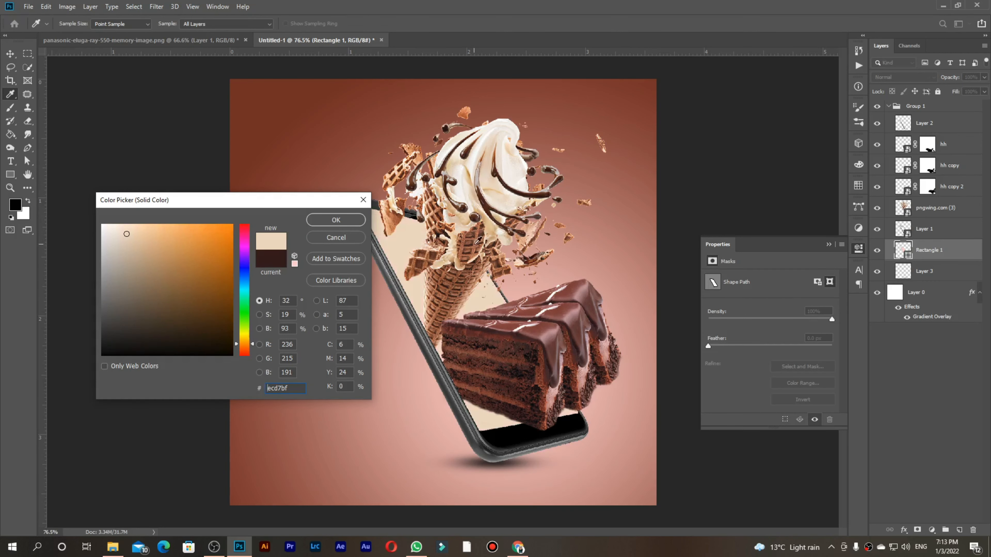
click(353, 220)
click(584, 162)
scroll(612, 256, down, 3)
click(888, 106)
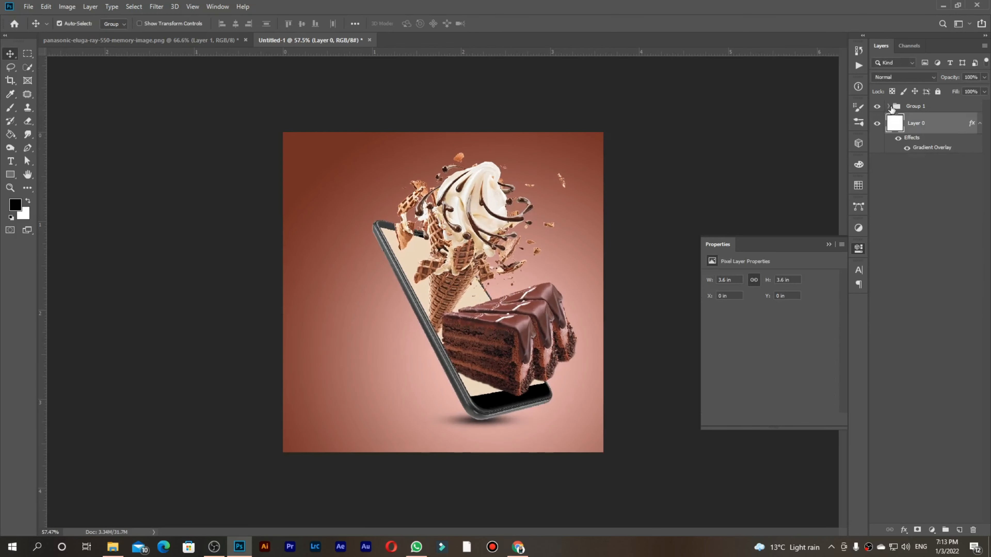
- Scale down Group 1 and move it toward the canvas's right side, leaving space for text
click(920, 106)
key(ctrl+t)
drag(478, 151, 476, 194)
mouse_move(460, 278)
mouse_down()
mouse_move(460, 248)
mouse_move(468, 268)
mouse_up()
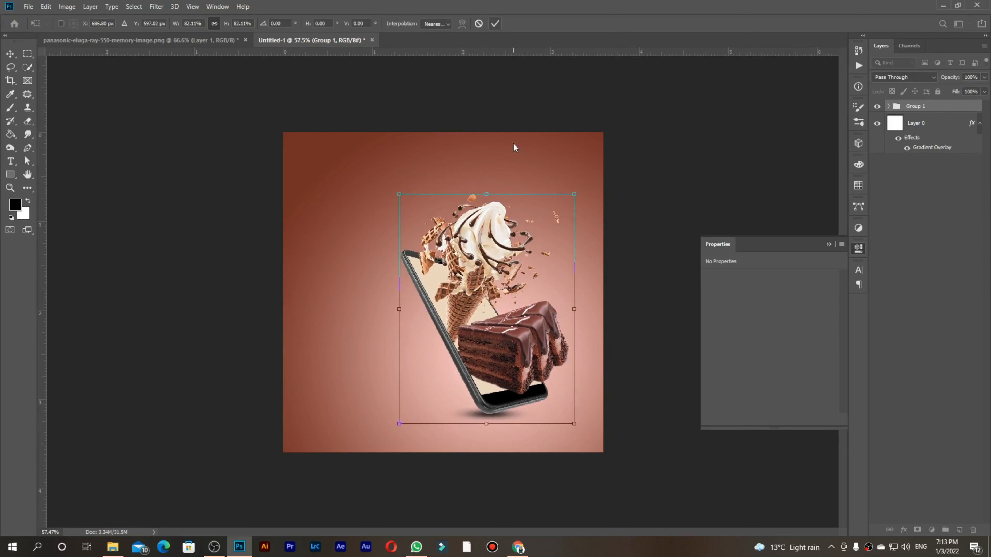
drag(486, 193, 486, 160)
click(494, 23)
- Reposition Layer 0's radial gradient overlay so its light center sits lower and further right, behind the phone's base
double_click(939, 147)
drag(741, 177, 810, 168)
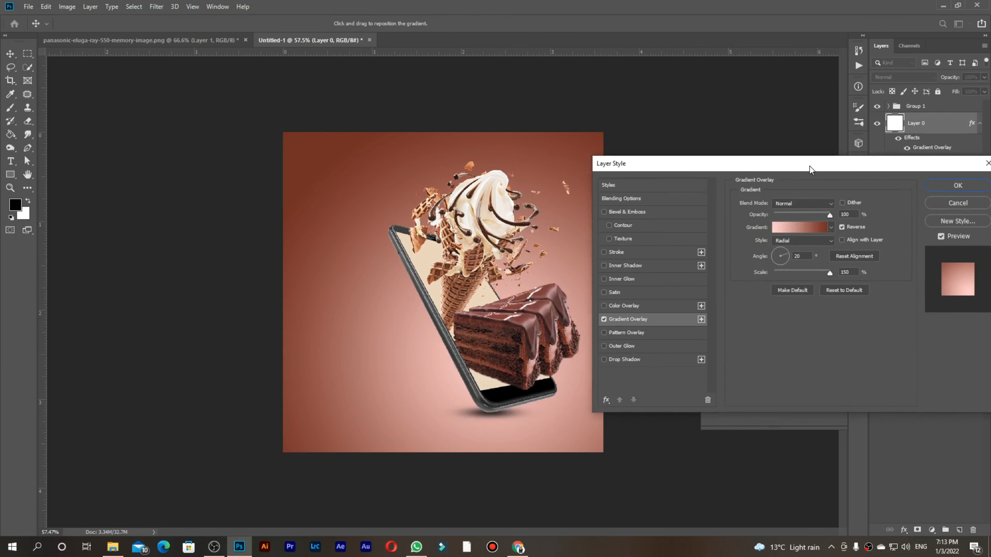
drag(433, 362, 445, 387)
key(Return)
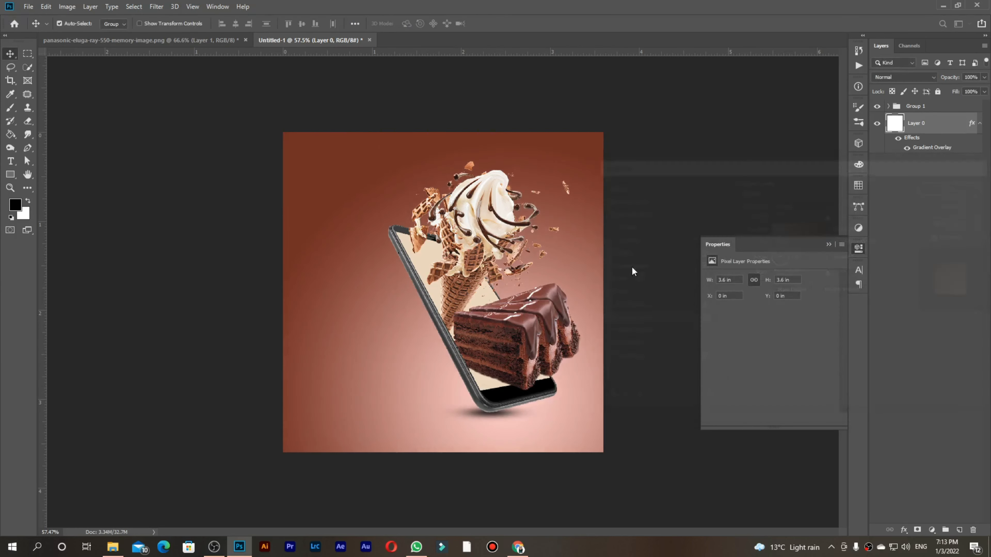
scroll(544, 317, down, 1)
double_click(940, 142)
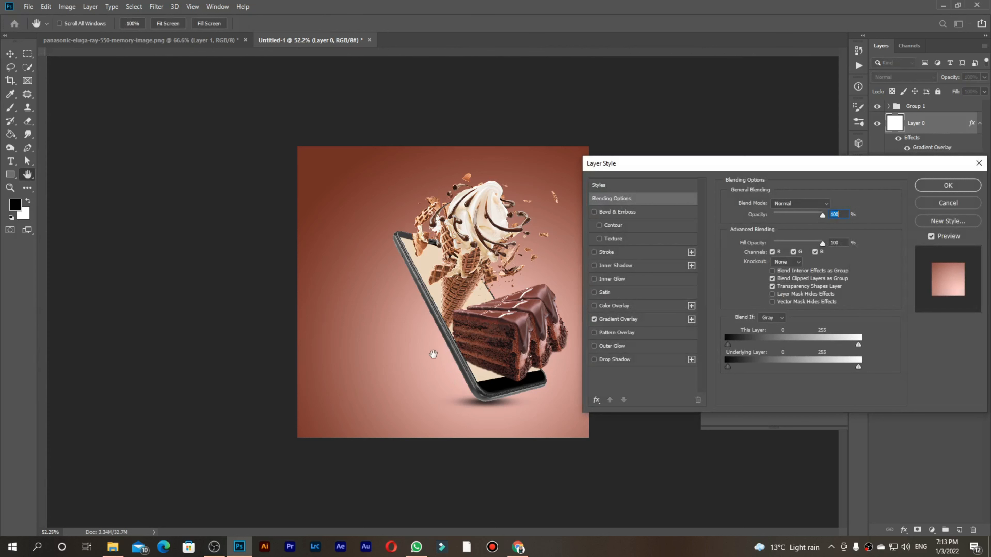
click(647, 318)
drag(435, 349, 455, 384)
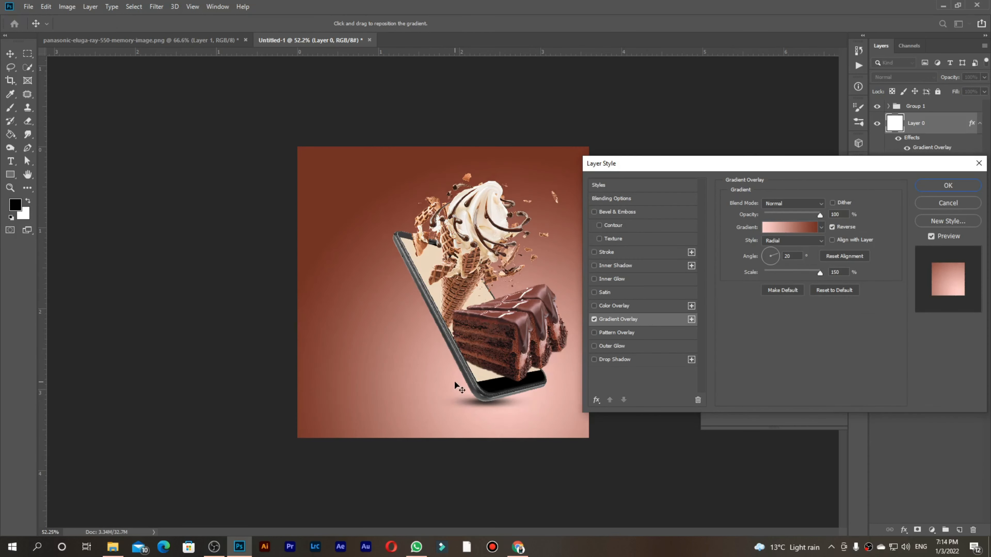
mouse_move(819, 273)
mouse_down()
mouse_move(793, 276)
mouse_move(825, 287)
mouse_up()
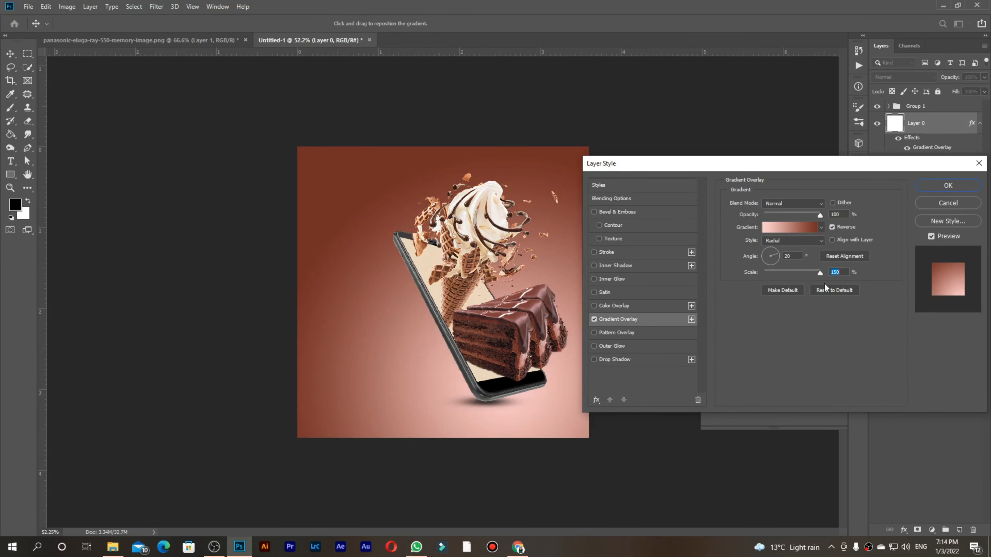
click(956, 188)
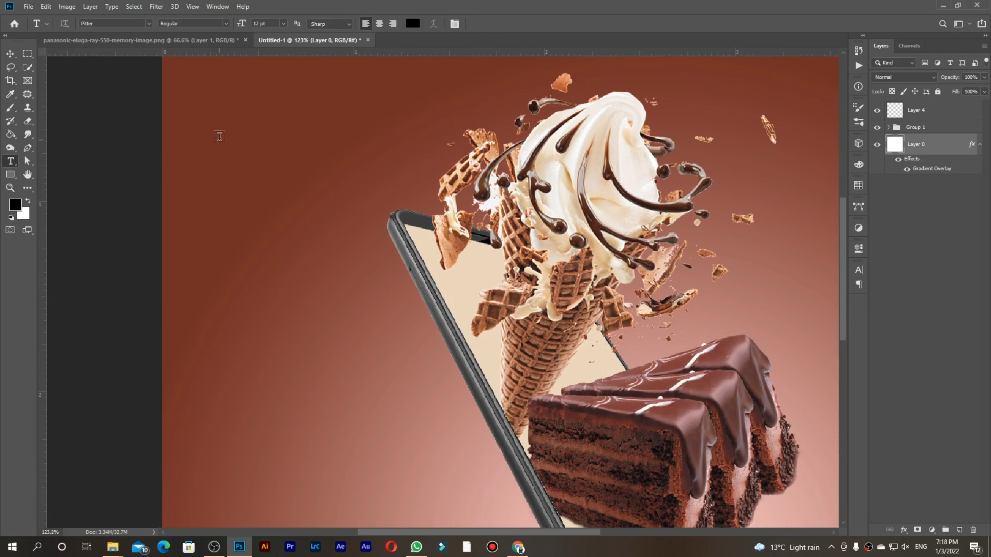
- Add a text box left of the phone reading "EAT" in the Pitter font, checking the font file in the assets folder
drag(211, 122, 384, 442)
text(FAT)
click(149, 24)
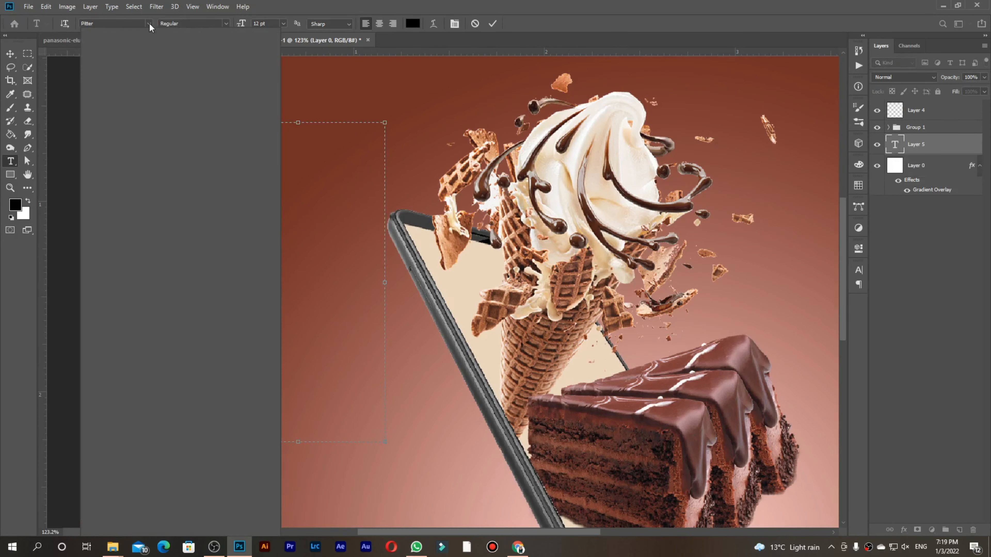
click(113, 547)
click(117, 496)
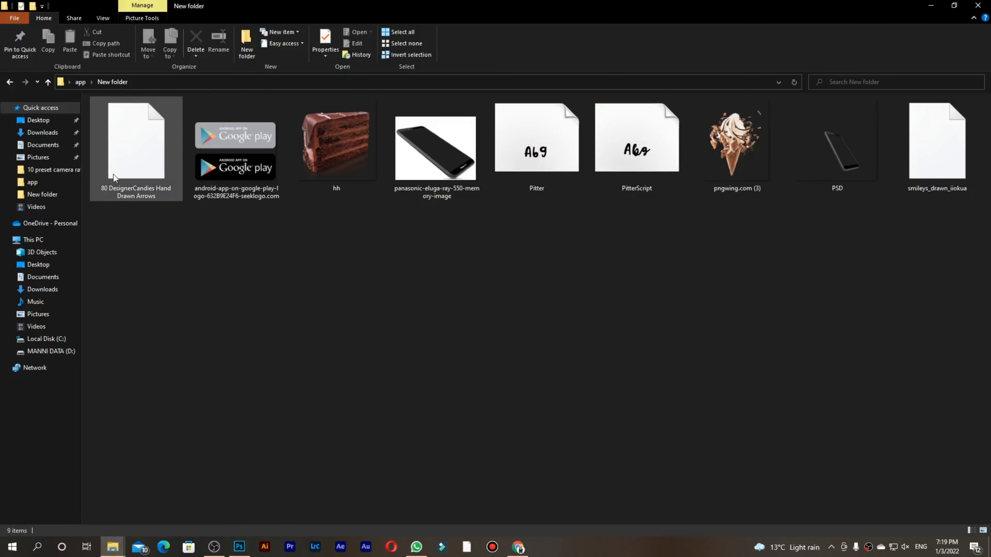
key(alt+Tab)
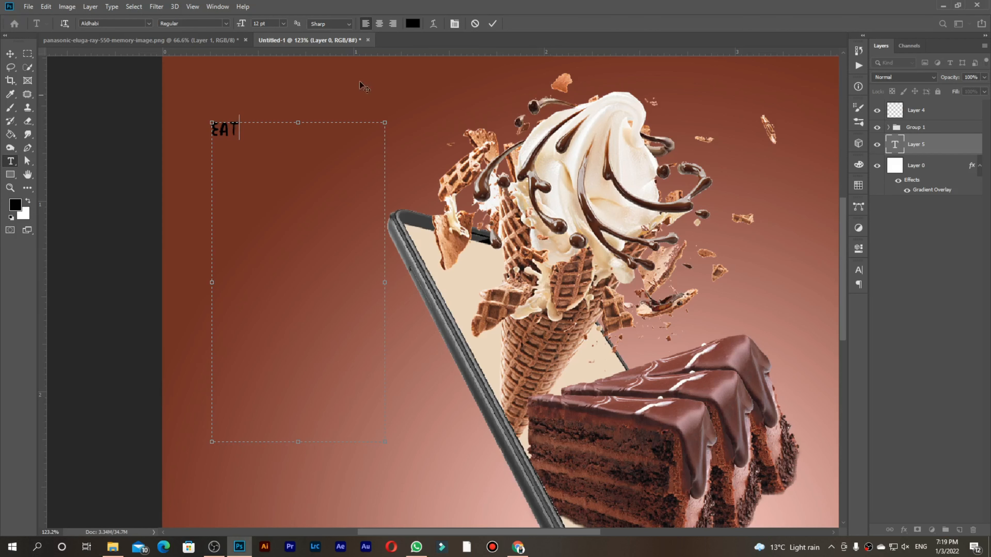
click(492, 24)
- Duplicate the "EAT" text three times and space the copies down the canvas's left side
key(v)
key(alt+v)
key(Escape)
click(224, 138)
drag(221, 131, 238, 363)
- Change the three lower "EAT" copies to read "SOMETHING", "different" and "Everyday" from upper to lower
double_click(242, 183)
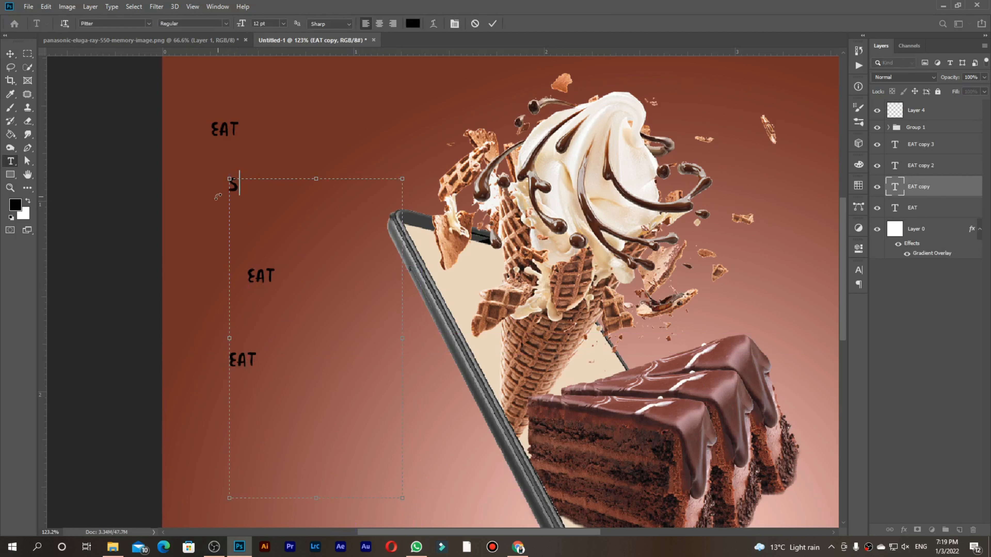
click(492, 24)
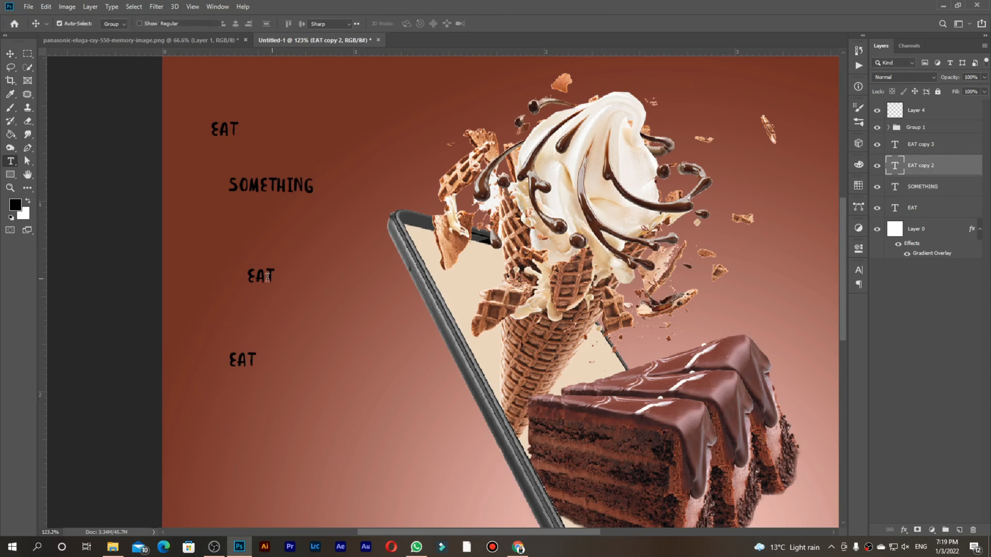
double_click(261, 276)
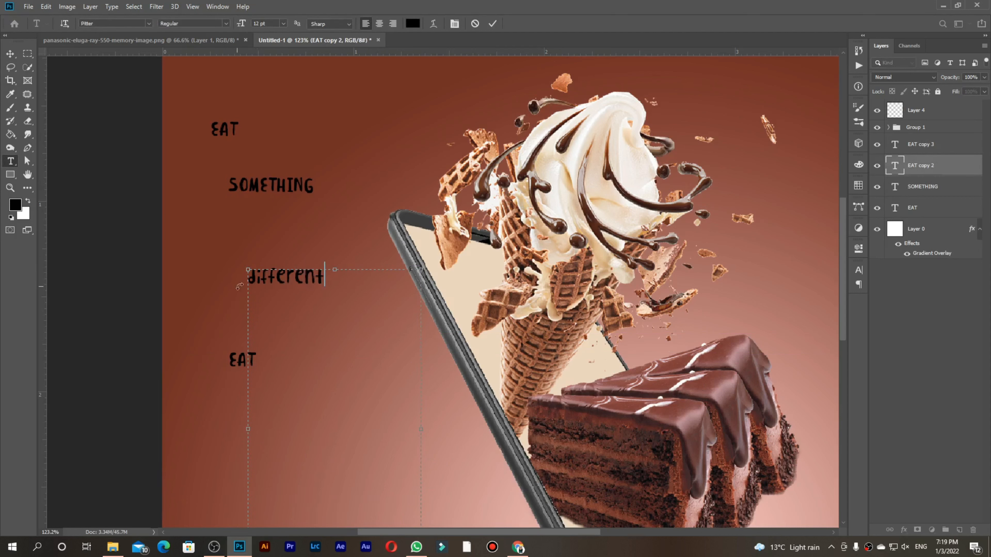
click(492, 24)
double_click(255, 360)
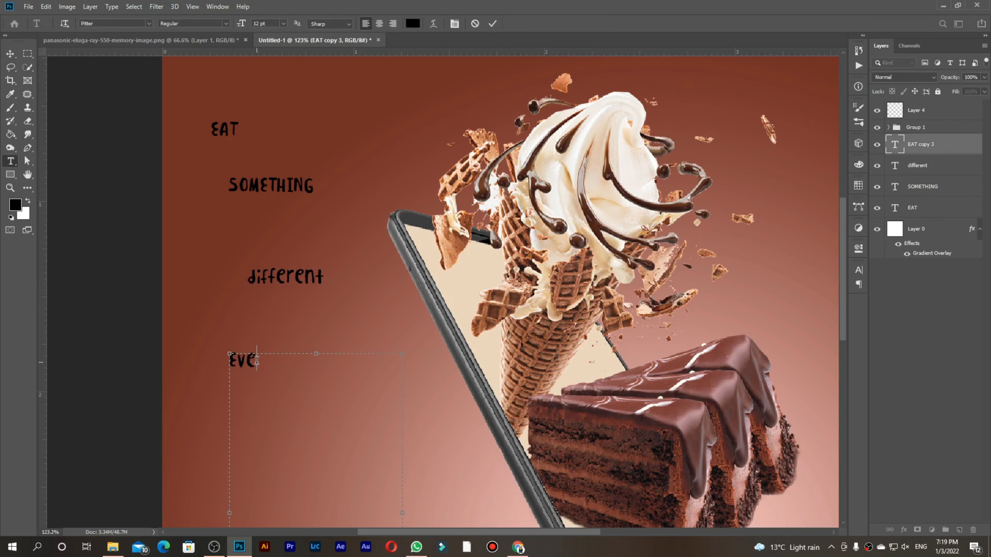
click(488, 24)
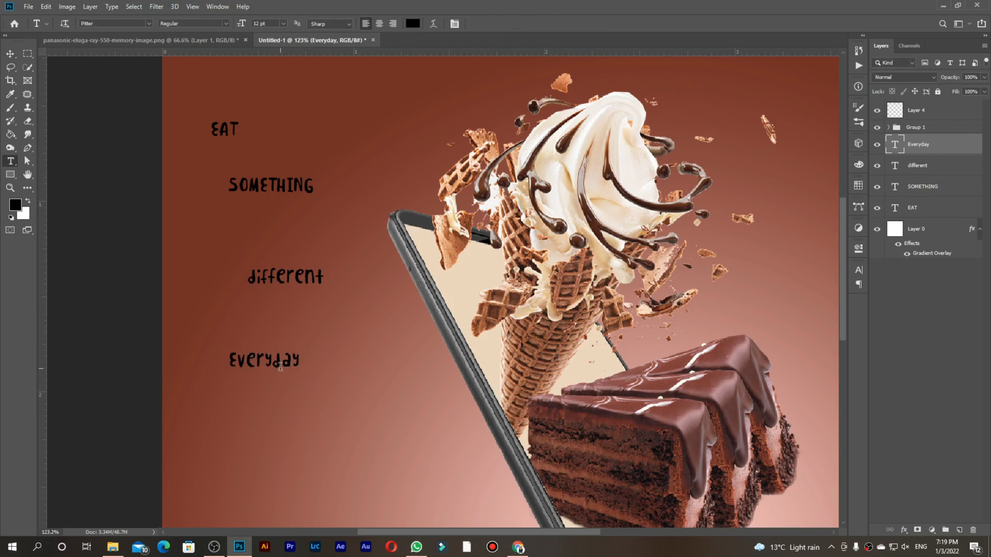
- Rewrite the lowest line as lowercase "everyday" and the uppermost line as "Eat"
double_click(234, 359)
text(ever)
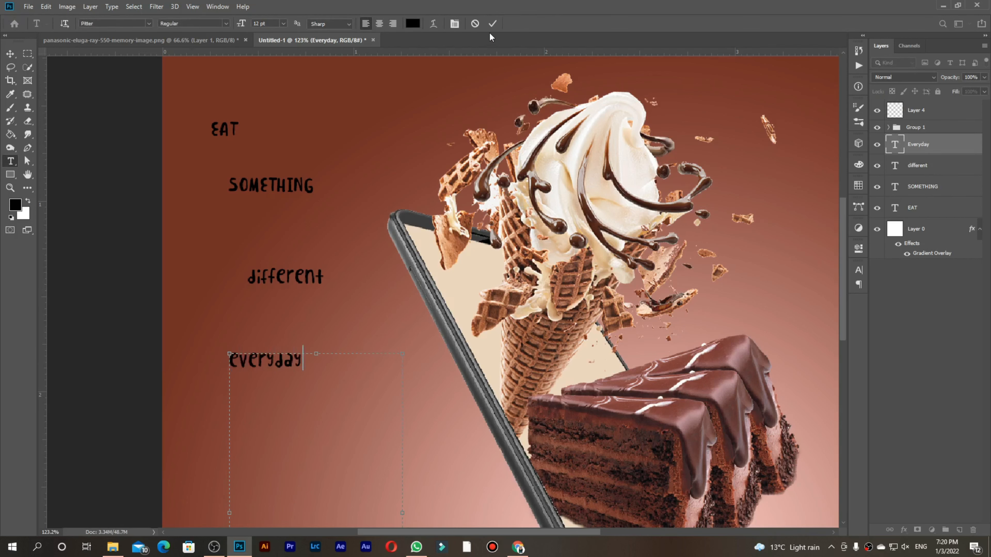
double_click(207, 136)
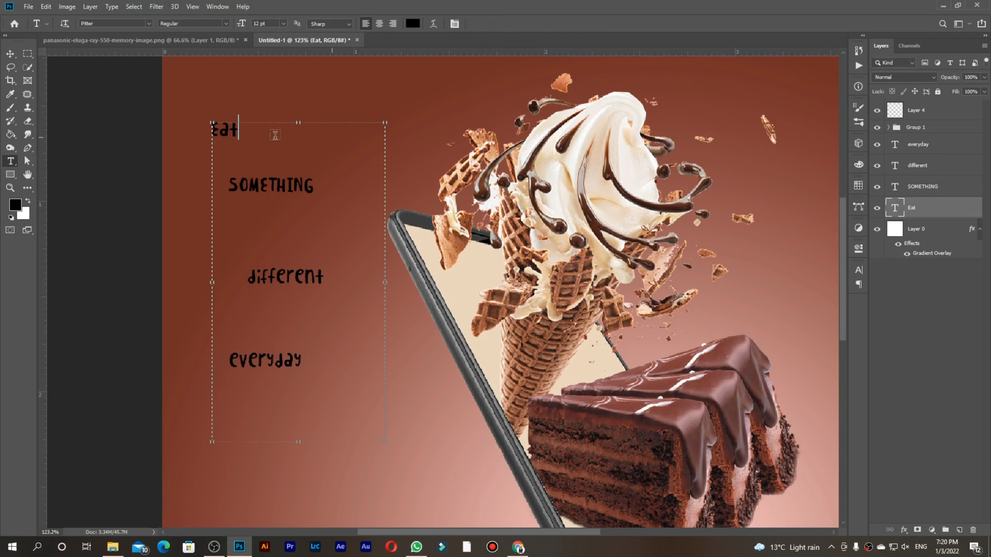
- Set the "SOMETHING" text color to white (ffffff)
right_click(231, 238)
click(363, 342)
right_click(279, 275)
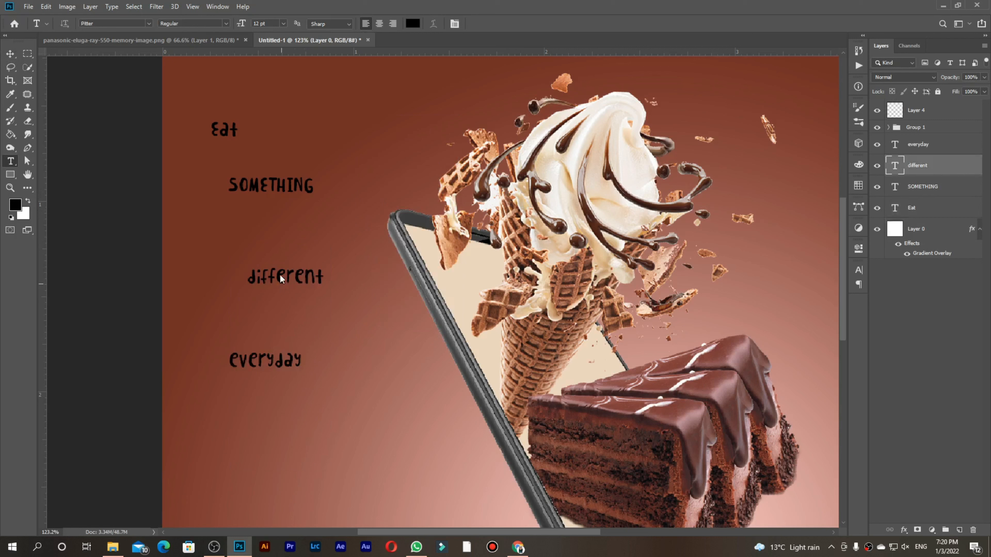
click(5, 70)
right_click(266, 185)
click(11, 56)
right_click(254, 186)
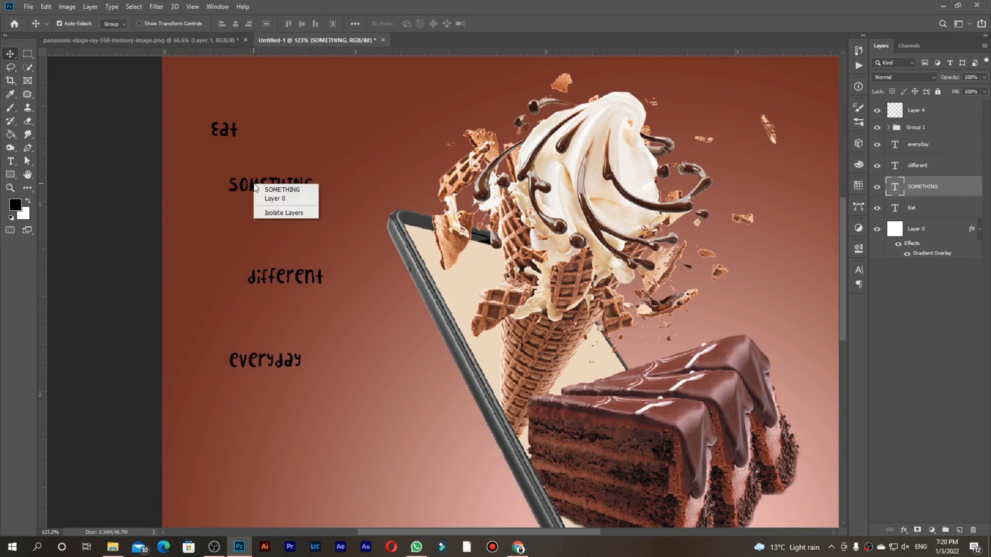
click(282, 190)
key(t)
click(344, 186)
key(ctrl+a)
click(413, 23)
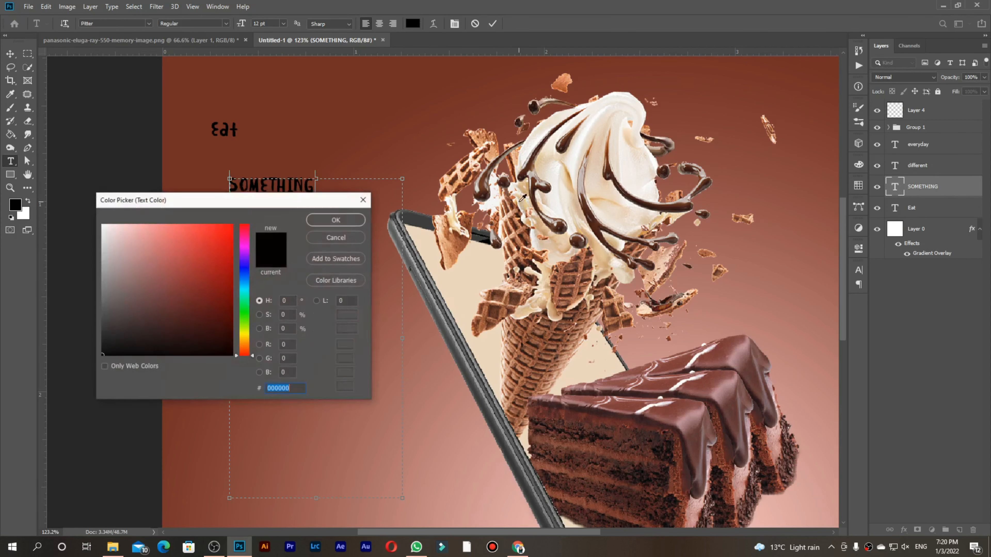
text(ffffff)
click(347, 221)
click(412, 24)
click(336, 220)
click(10, 53)
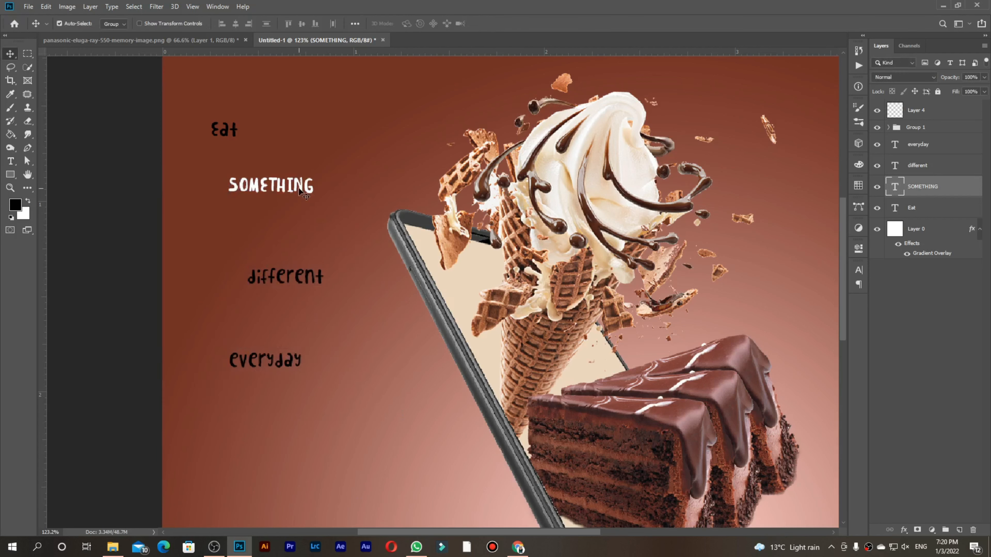
- Recolor the "Eat", "everyday" and "different" texts white (ffffff)
double_click(224, 129)
click(412, 24)
text(ffffff)
click(336, 220)
double_click(265, 358)
double_click(303, 281)
click(413, 23)
click(349, 210)
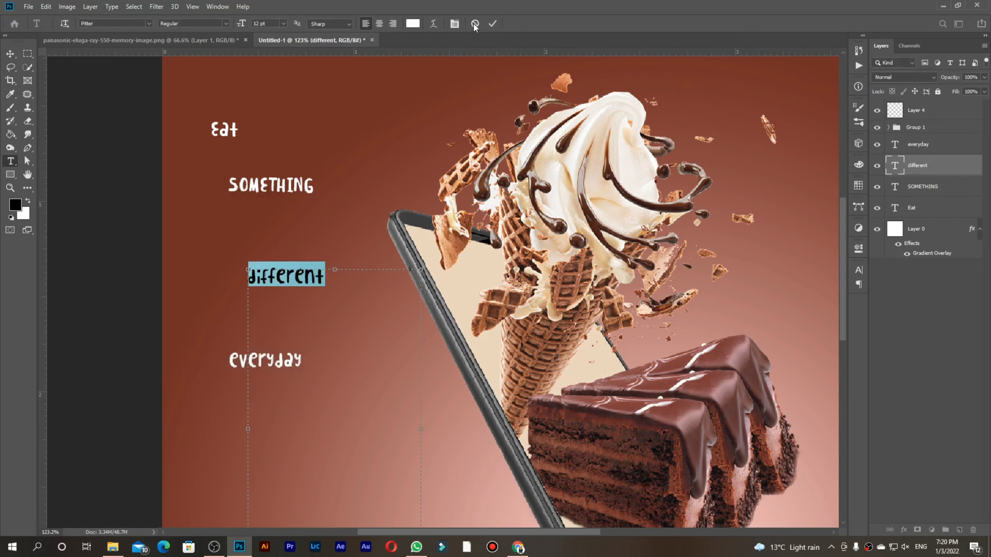
click(494, 23)
- Scale the "Eat" text to about 222% and move it above "SOMETHING", near the canvas's upper-left corner
ctrl+click(224, 129)
key(ctrl+t)
drag(385, 442, 663, 507)
scroll(393, 140, up, 3)
drag(254, 160, 261, 192)
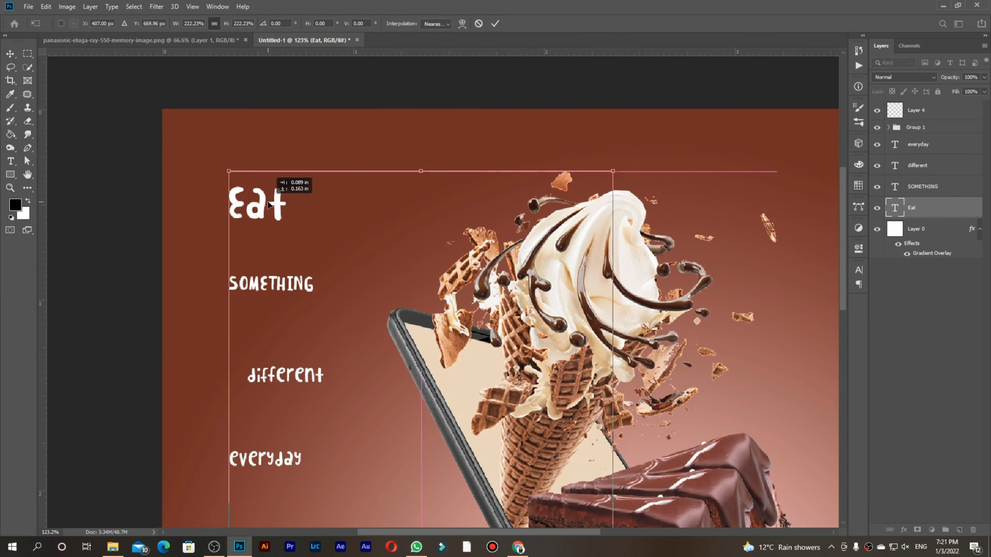
- Rasterize the "Eat", "SOMETHING", "different" and "everyday" text layers
shift+click(922, 187)
shift+click(923, 149)
right_click(922, 149)
click(823, 199)
click(942, 148)
key(ctrl+t)
key(Return)
- Enlarge "SOMETHING" and place it directly beneath "Eat", tilting the words slightly for a playful look
ctrl+click(296, 284)
key(ctrl+t)
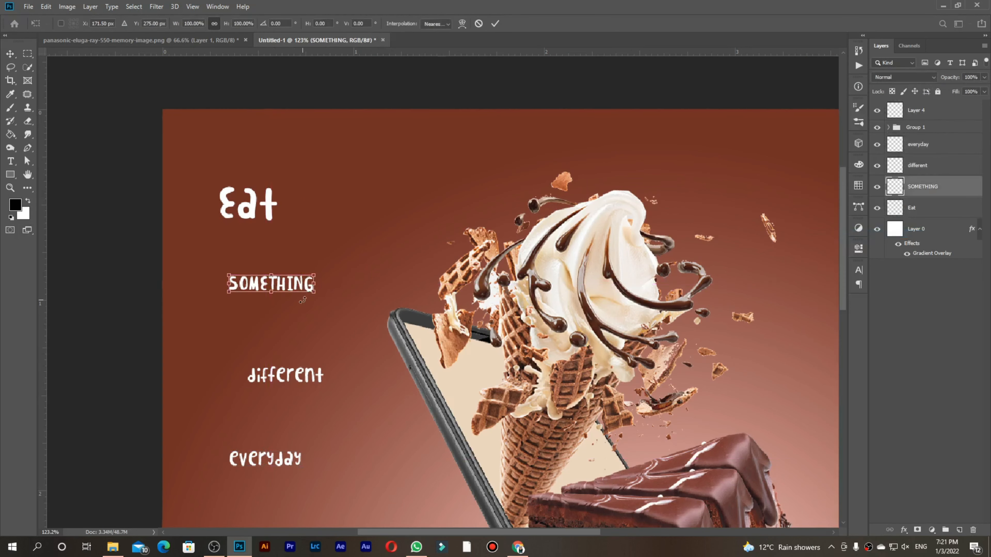
drag(313, 292, 428, 291)
drag(371, 293, 359, 237)
ctrl+click(269, 205)
drag(292, 182, 295, 188)
key(Return)
scroll(252, 259, down, 1)
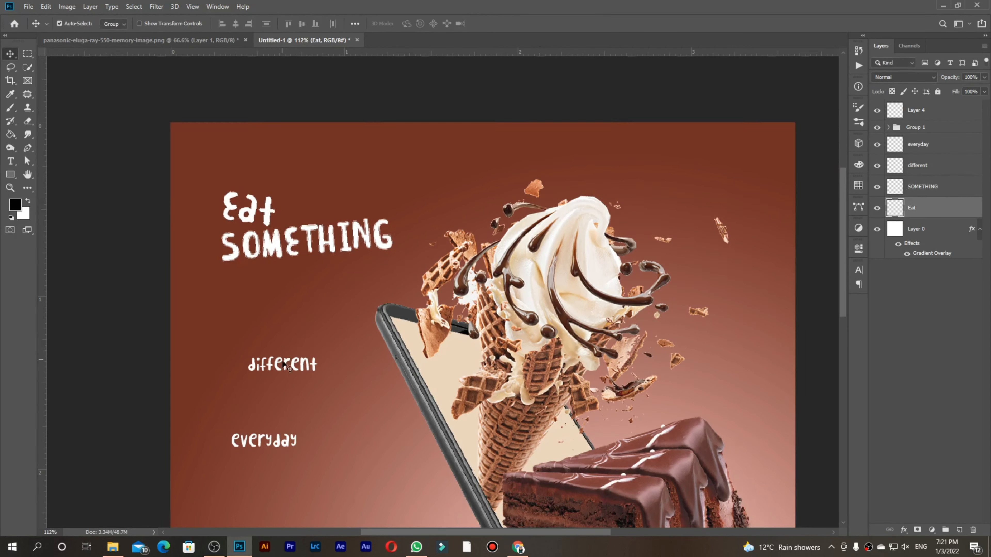
- Scale "different" to about 172% and place it directly beneath "SOMETHING"
ctrl+click(288, 365)
key(ctrl+t)
drag(317, 371, 366, 382)
drag(389, 395, 385, 405)
drag(338, 373, 337, 299)
drag(290, 290, 296, 287)
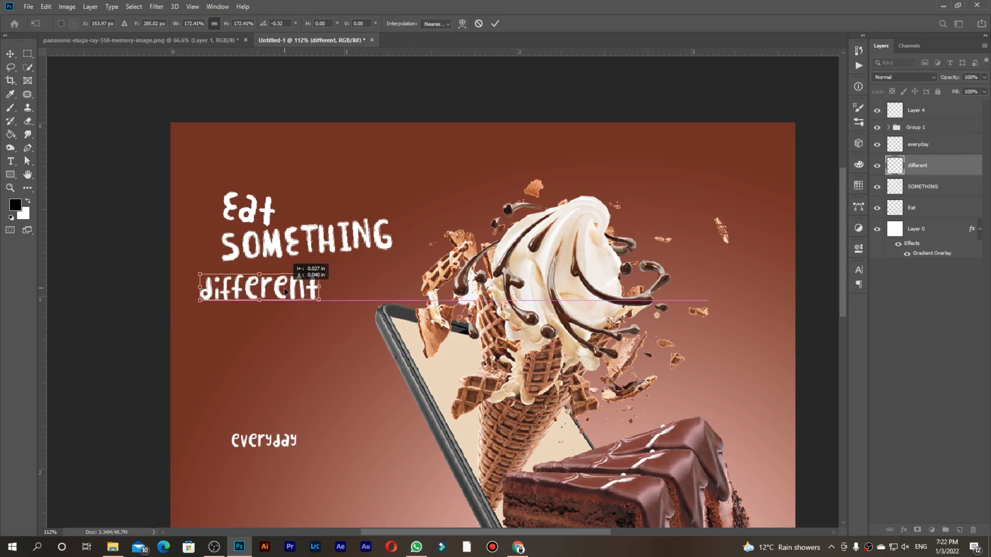
key(Return)
- Scale "Eat" to about 117%, rotate it about 6° clockwise and reposition it above "SOMETHING"
ctrl+click(273, 193)
key(ctrl+t)
key(Return)
ctrl+click(268, 204)
key(ctrl+t)
drag(274, 192, 283, 185)
drag(297, 180, 300, 185)
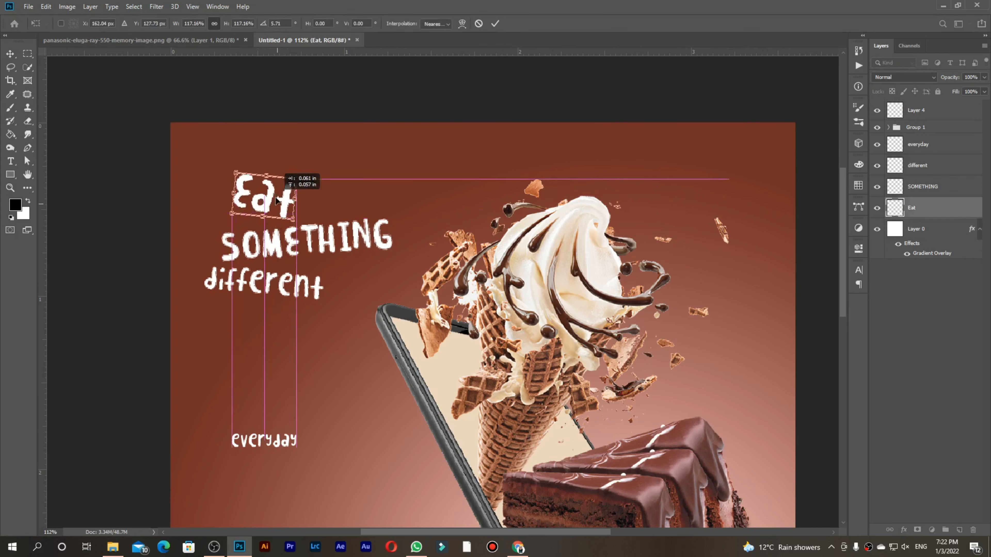
key(Return)
- Enlarge "everyday", tilt it slightly and place it beneath "different", offset to the right
ctrl+click(272, 440)
key(ctrl+t)
drag(297, 447, 349, 461)
drag(357, 463, 358, 446)
drag(296, 444, 310, 314)
drag(373, 313, 372, 323)
key(Return)
scroll(190, 305, down, 3)
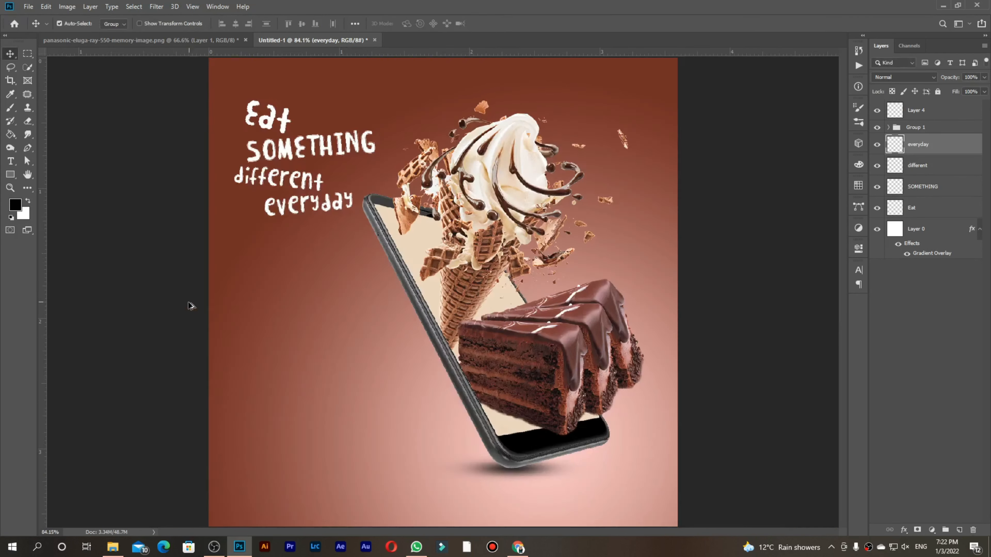
- Enlarge the four slogan words together to fill more of the space beside the phone
drag(191, 305, 312, 145)
key(ctrl+t)
drag(387, 229, 367, 247)
- Scale Group 1 down slightly toward its lower-right corner to free room for the slogan
click(918, 129)
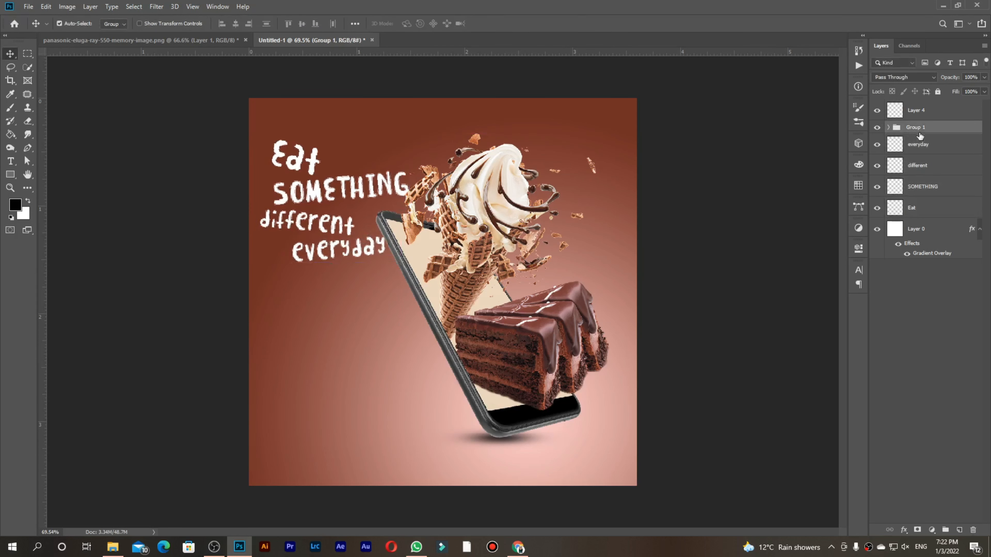
key(ctrl+t)
drag(373, 130, 385, 149)
key(Return)
- Group the four slogan word layers from "everyday" to "Eat"
click(928, 146)
shift+click(938, 209)
key(ctrl+g)
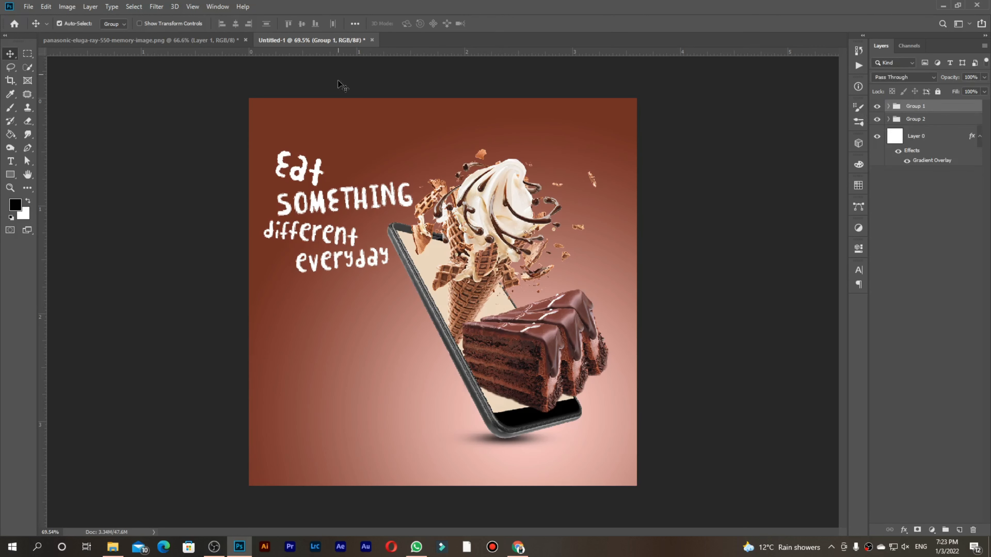
- Add the white text "Now Order Once" at 22 pt near the canvas's lower-left corner
key(t)
drag(277, 386, 442, 457)
text(Now order once)
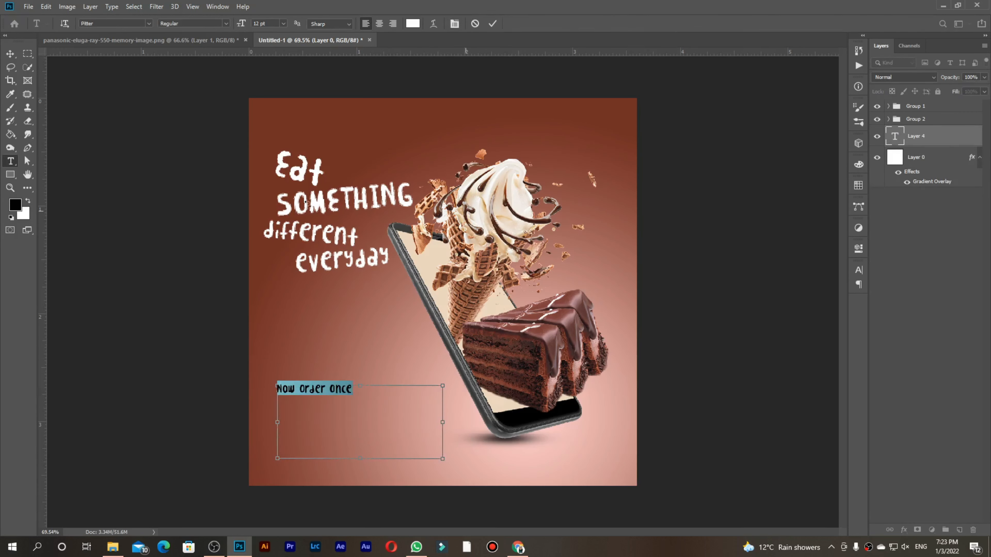
key(ctrl+shift+period)
key(ctrl+shift+period)
key(ctrl+shift+period)
key(ctrl+shift+period)
key(ctrl+shift+period)
key(ctrl+Return)
key(v)
drag(348, 389, 335, 414)
- Duplicate "Now Order Once" just below itself, change the copy to "Download the APP now" and reduce it to 17 pt
alt+drag(335, 414, 342, 437)
double_click(343, 436)
text(Downlo)
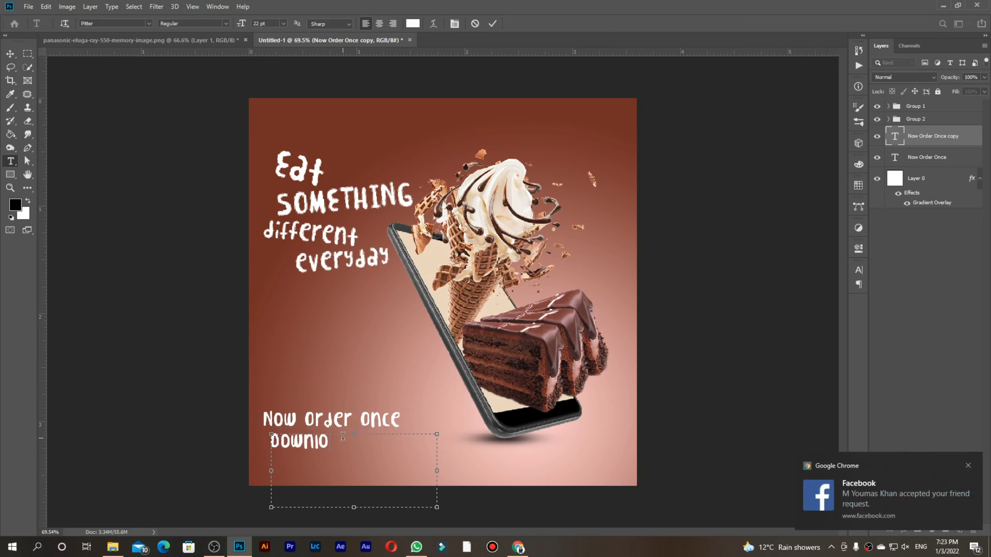
text(ad the APP now)
key(ctrl+a)
drag(241, 24, 236, 23)
key(ctrl+Return)
key(v)
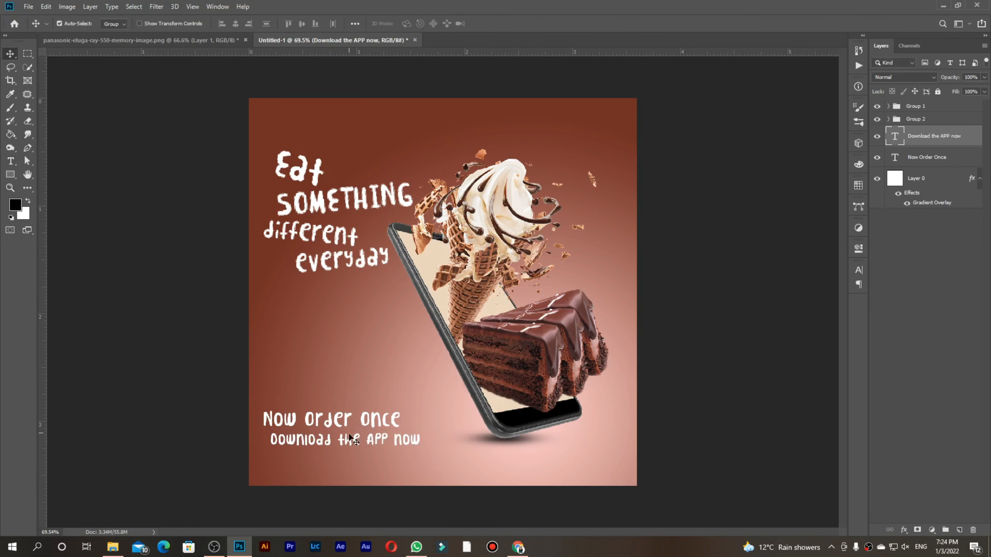
- Change "APP" to lowercase "app" in the download line and align that line's left edge with "Now Order Once"
double_click(368, 440)
drag(349, 438, 338, 413)
click(491, 24)
key(v)
drag(336, 448, 336, 442)
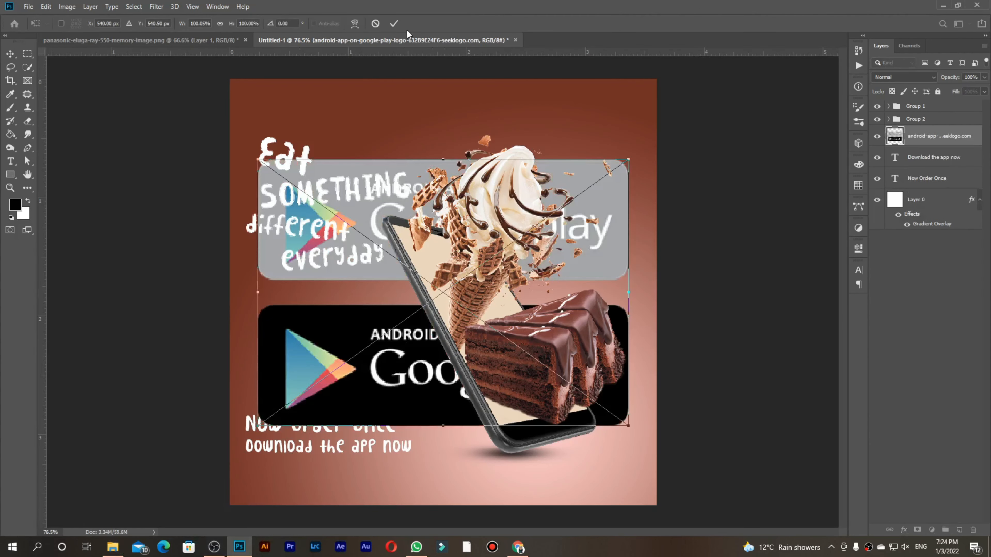
- Place the Google Play logo image above all other layers and copy its black badge onto a separate layer
click(394, 24)
drag(957, 140, 948, 100)
click(27, 53)
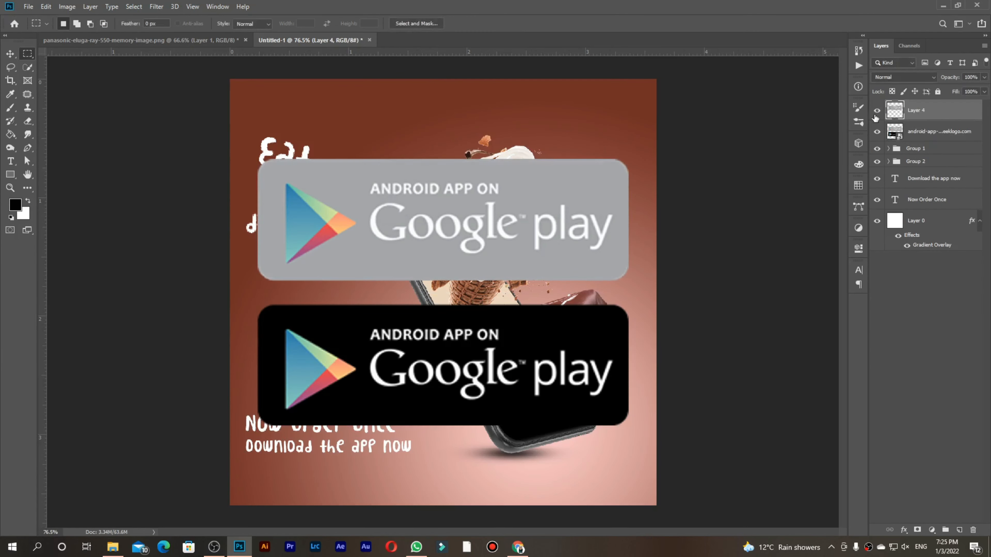
key(Delete)
drag(641, 466, 641, 470)
key(ctrl+j)
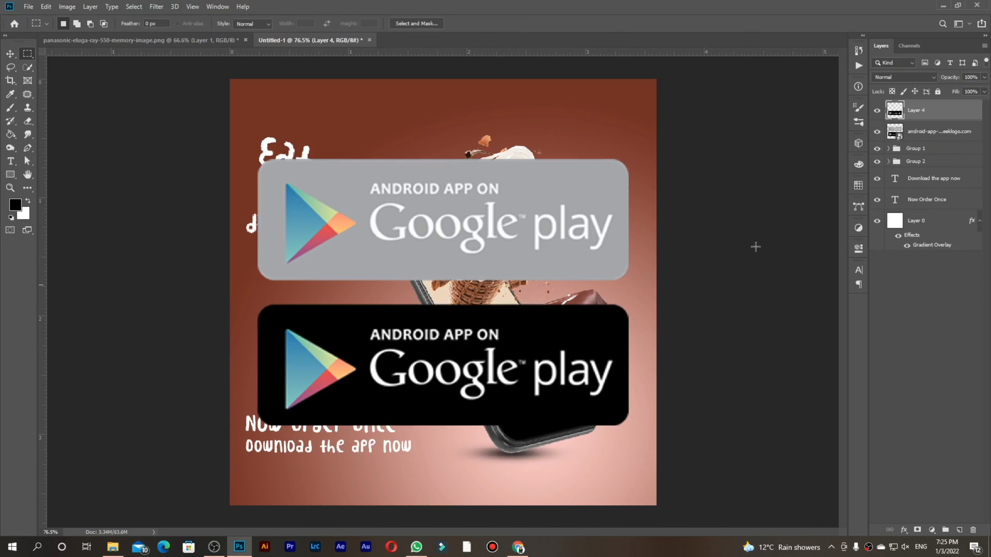
- Delete the original Google Play logo layer and convert the black badge layer to a smart object
click(920, 133)
key(Delete)
right_click(911, 110)
click(832, 243)
- Scale the Google Play badge down and position it just beneath "Download the app now"
key(ctrl+t)
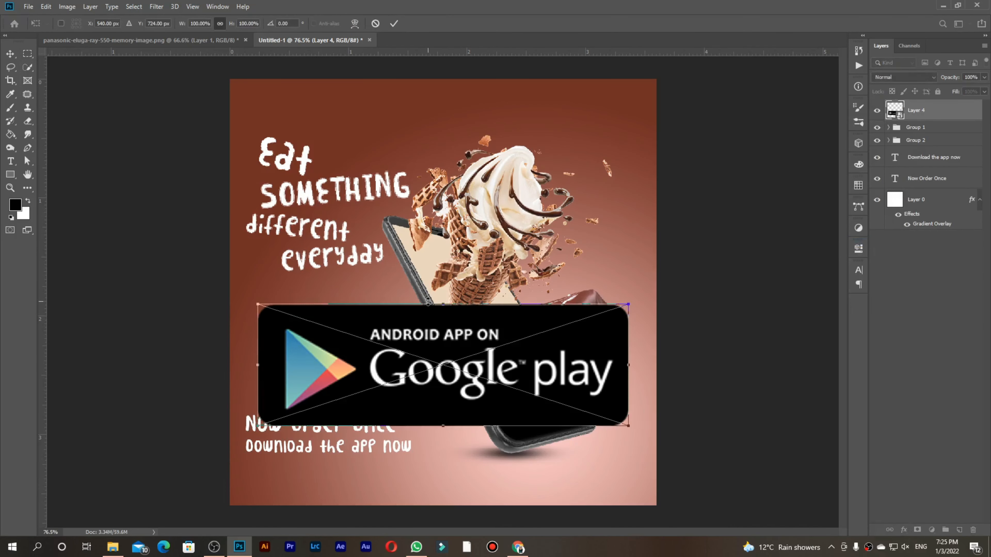
drag(442, 305, 299, 465)
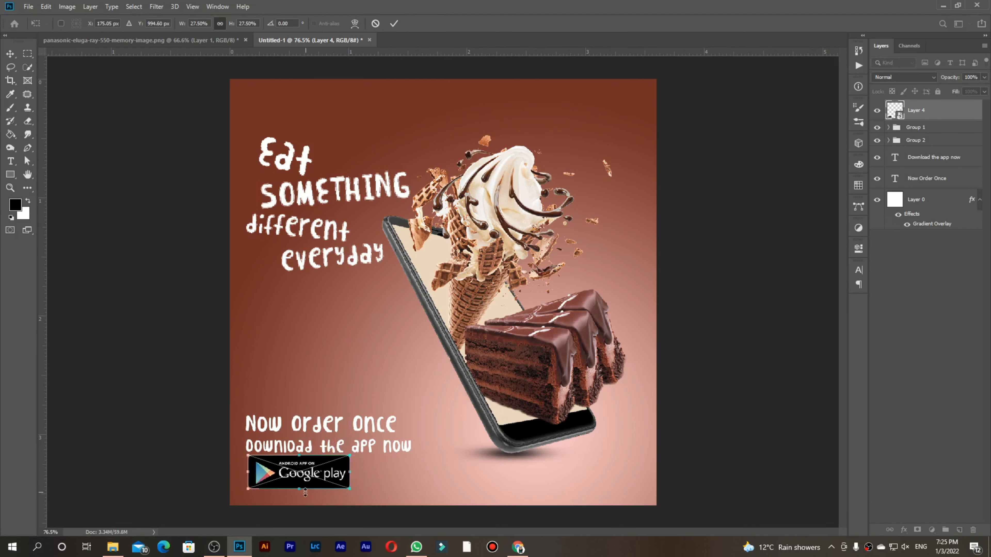
drag(349, 490, 299, 469)
click(394, 24)
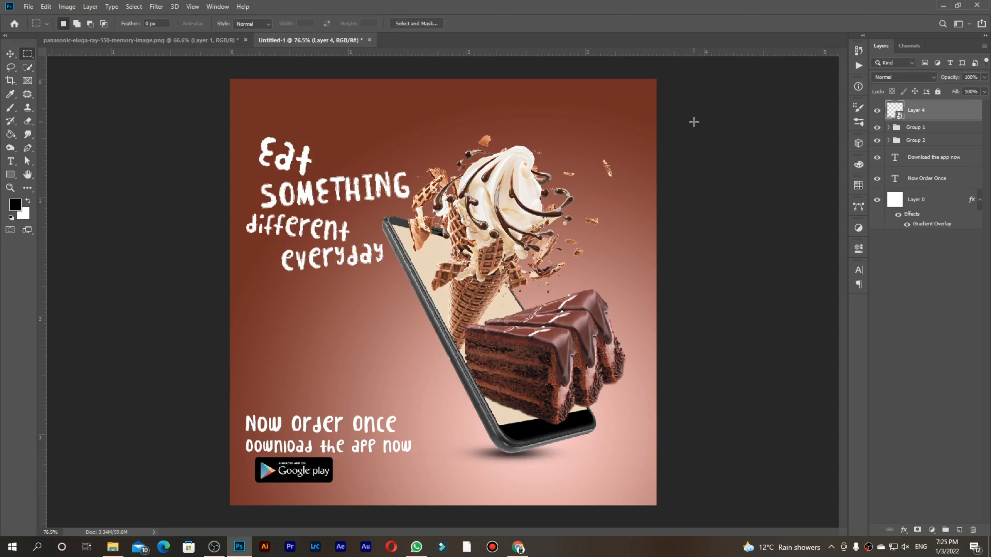
key(v)
key(shift+Down)
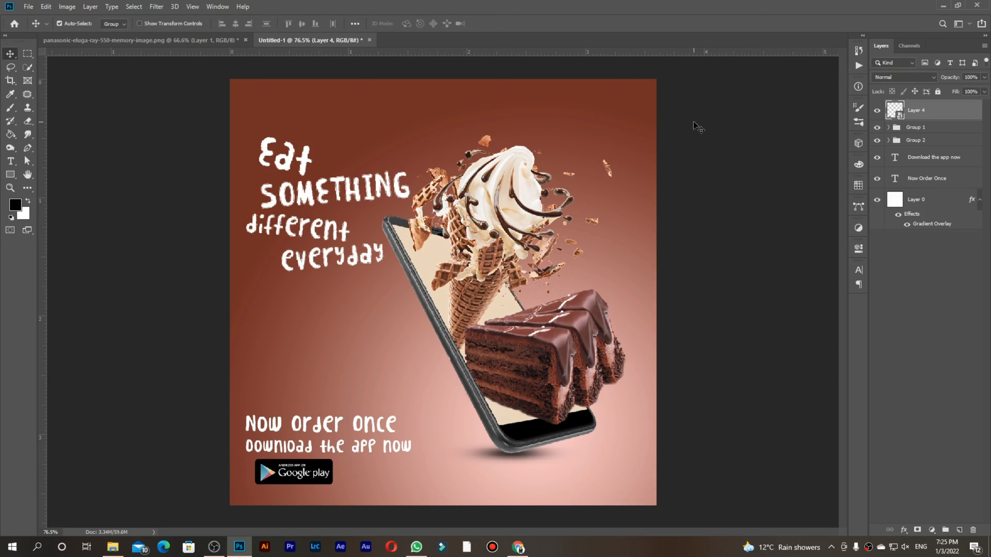
key(t)
drag(469, 467, 646, 497)
text(www.)
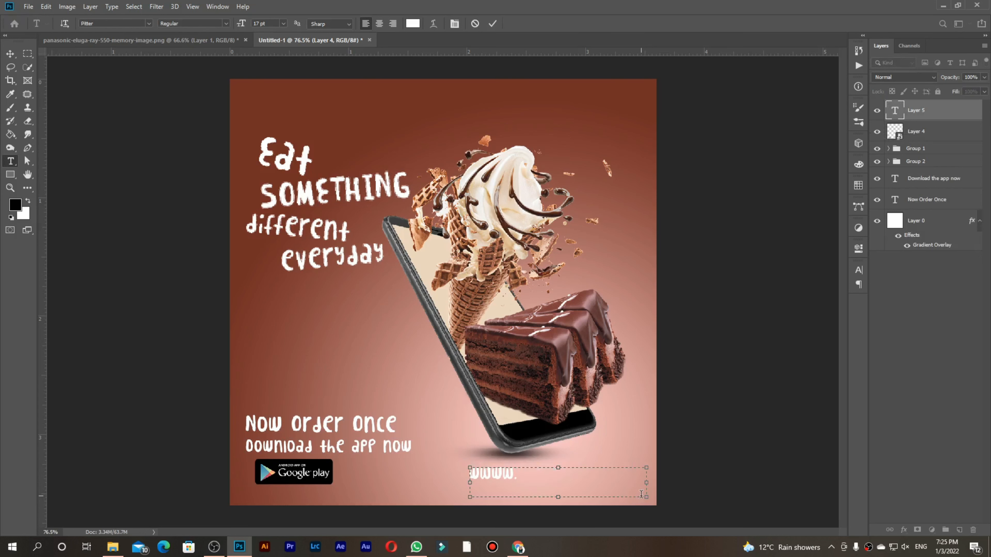
text(yoursite.com)
- Format the website address in Montserrat at 10 pt
key(ctrl+a)
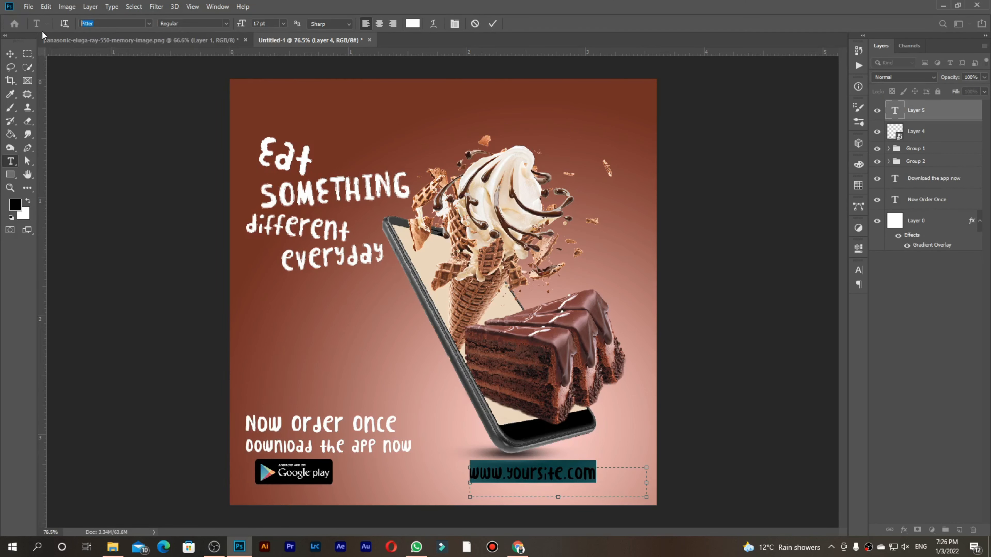
text(mont)
click(142, 55)
click(256, 24)
text(10)
click(493, 24)
- Give the website address a heavier Montserrat weight than Thin
click(595, 480)
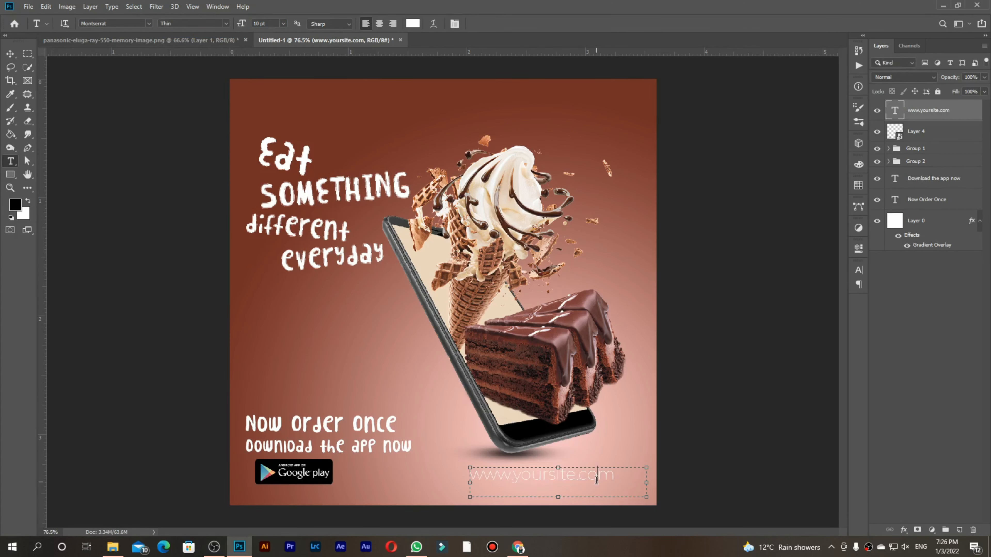
key(ctrl+a)
click(226, 23)
click(195, 84)
- Move the website address closer to the canvas's lower-right corner and set its size to 8 pt
click(10, 53)
key(ctrl+plus)
key(ctrl+0)
drag(560, 480, 596, 493)
scroll(596, 494, down, 2)
double_click(566, 454)
click(256, 23)
text(8)
click(489, 22)
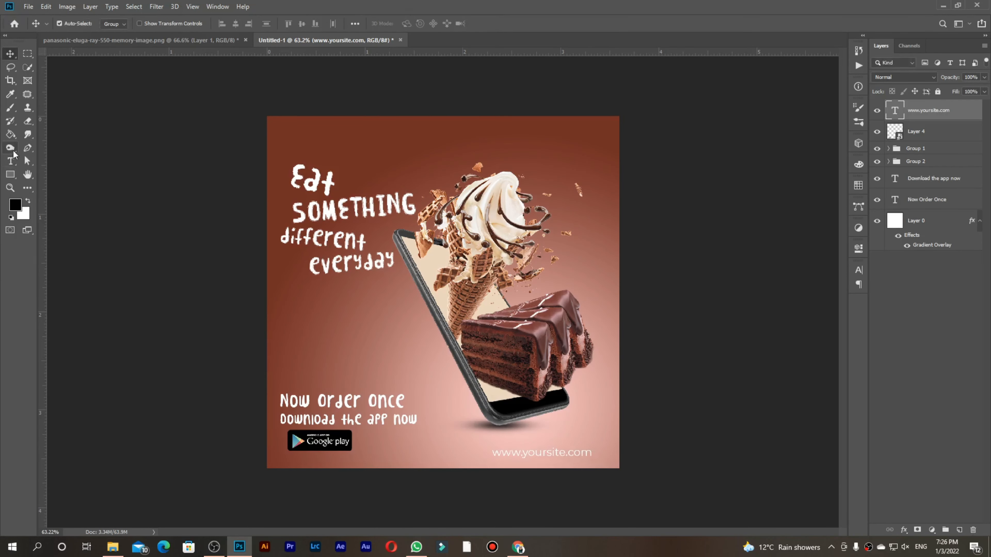
- Add a new layer for the Brush tool and expand the overview of brush tips
click(10, 109)
click(959, 530)
right_click(392, 168)
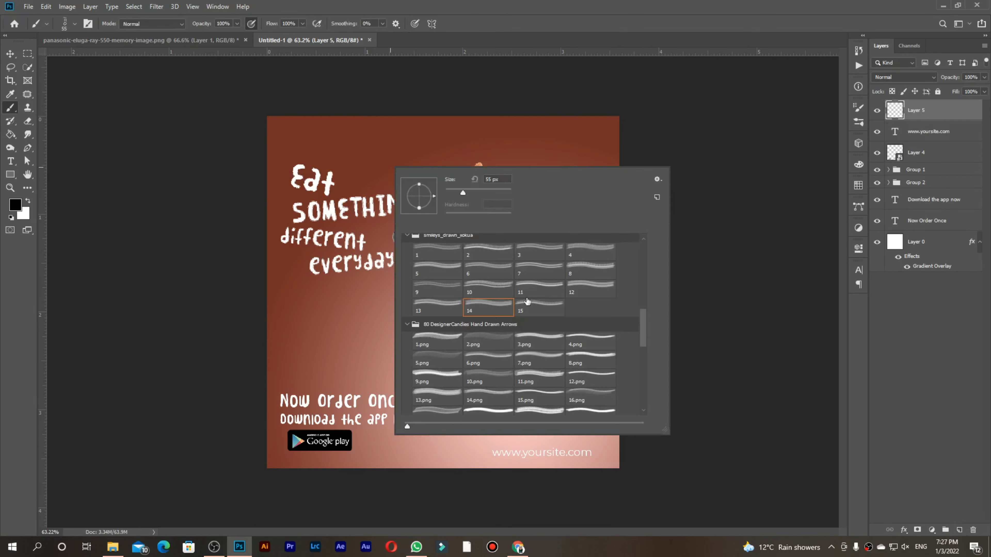
click(658, 196)
click(619, 180)
drag(407, 426, 597, 427)
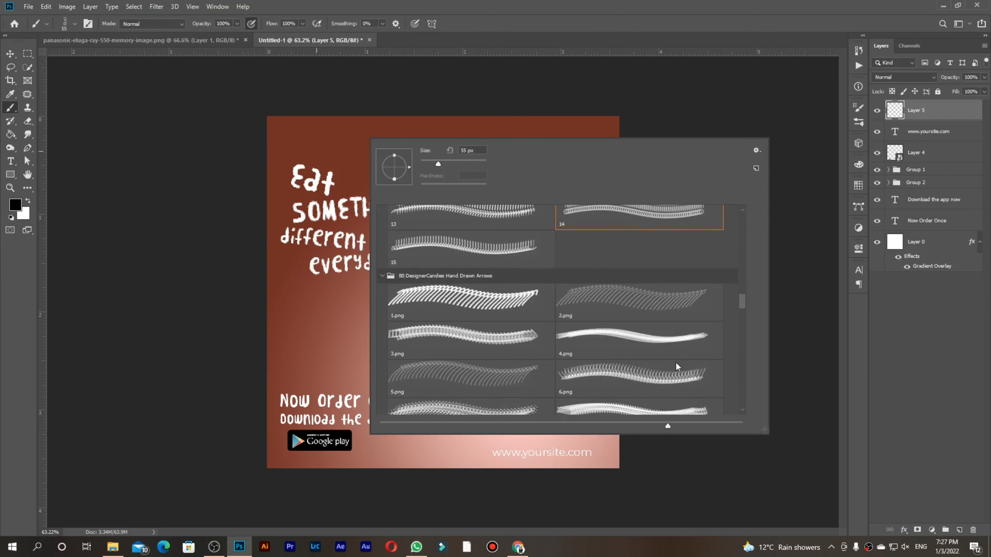
click(755, 150)
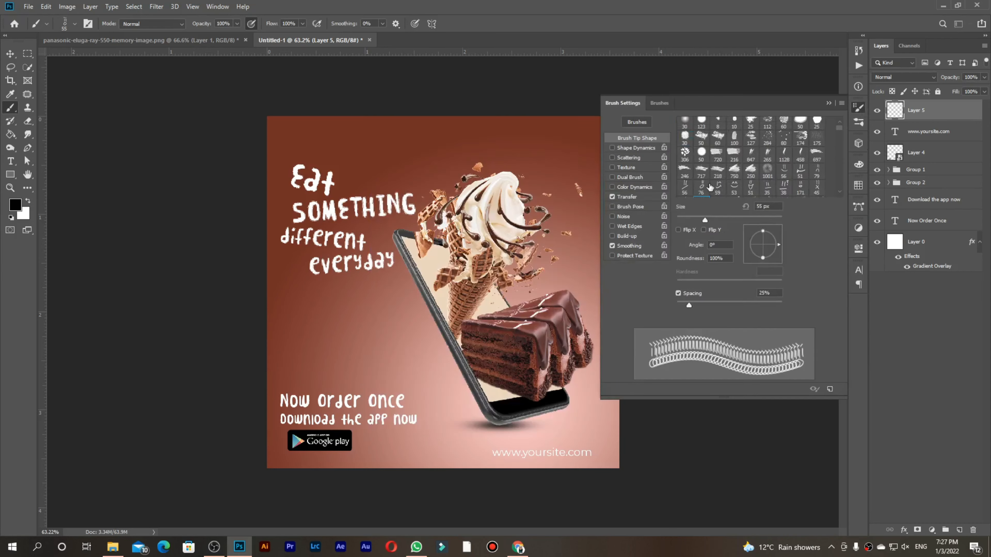
drag(597, 298, 250, 524)
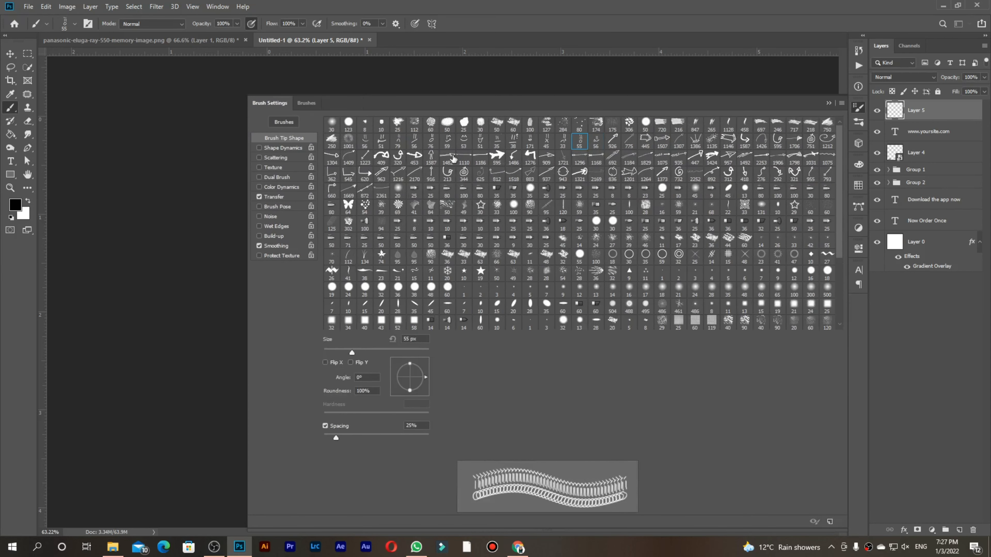
- Choose the outlined block-arrow brush tip, reduce its size, and stamp white arrows above the order text and near the ice cream on separate layers
click(452, 158)
click(333, 158)
click(415, 158)
click(646, 140)
click(828, 102)
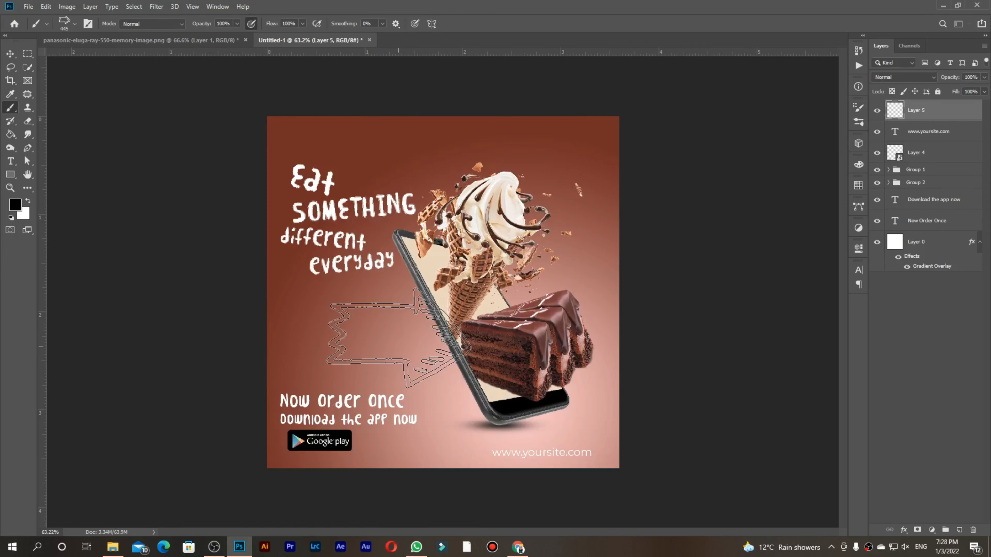
key(bracketleft)
key(bracketleft)
key(bracketleft)
key(bracketleft)
key(bracketleft)
key(bracketleft)
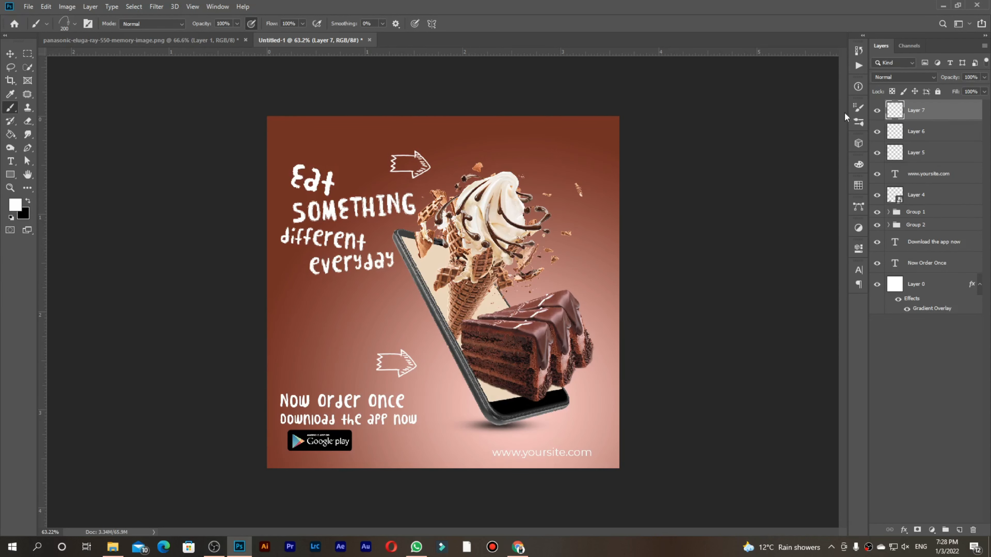
- Stamp the curved-arrow brush tip in white at 200 px above "Eat" and add another layer
click(857, 107)
click(763, 140)
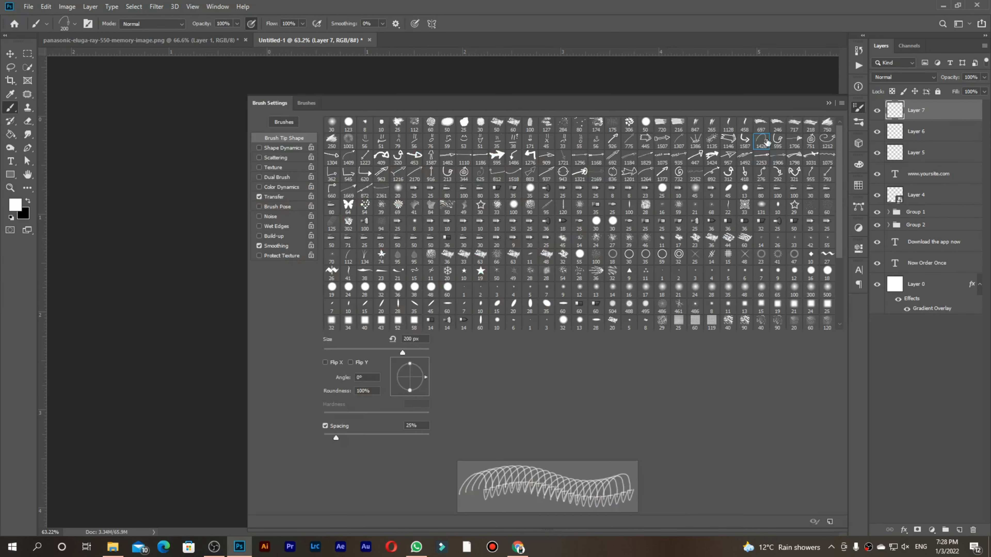
click(829, 103)
key(bracketleft)
key(bracketleft)
key(bracketleft)
key(bracketleft)
key(bracketleft)
key(bracketleft)
key(bracketleft)
key(bracketleft)
key(bracketleft)
key(bracketleft)
key(bracketleft)
key(bracketleft)
key(bracketleft)
key(bracketleft)
key(bracketleft)
key(bracketleft)
key(bracketleft)
key(bracketleft)
click(958, 530)
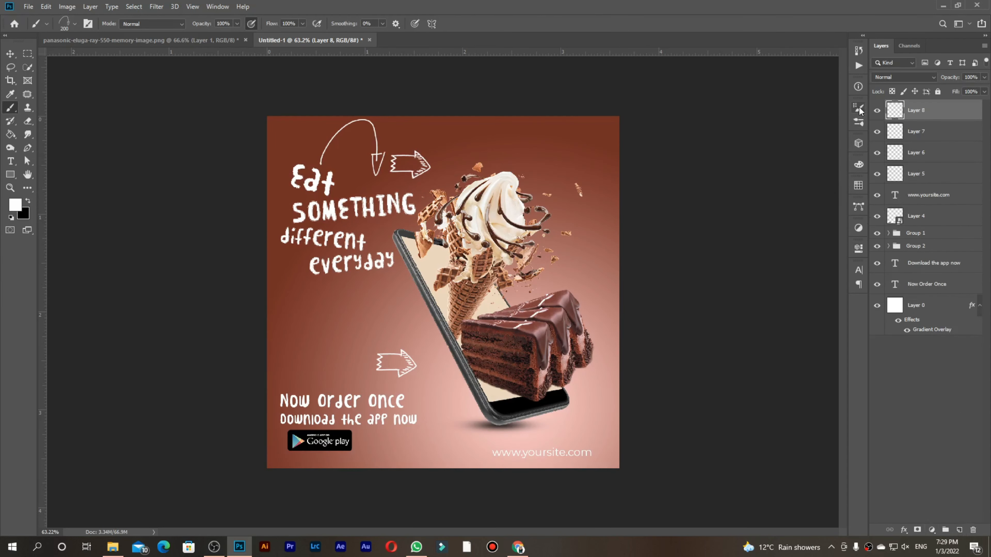
- Stamp the long straight-arrow brush tip at 250 px between "different" and the phone's upper corner on its own layer
click(857, 107)
click(331, 158)
click(828, 102)
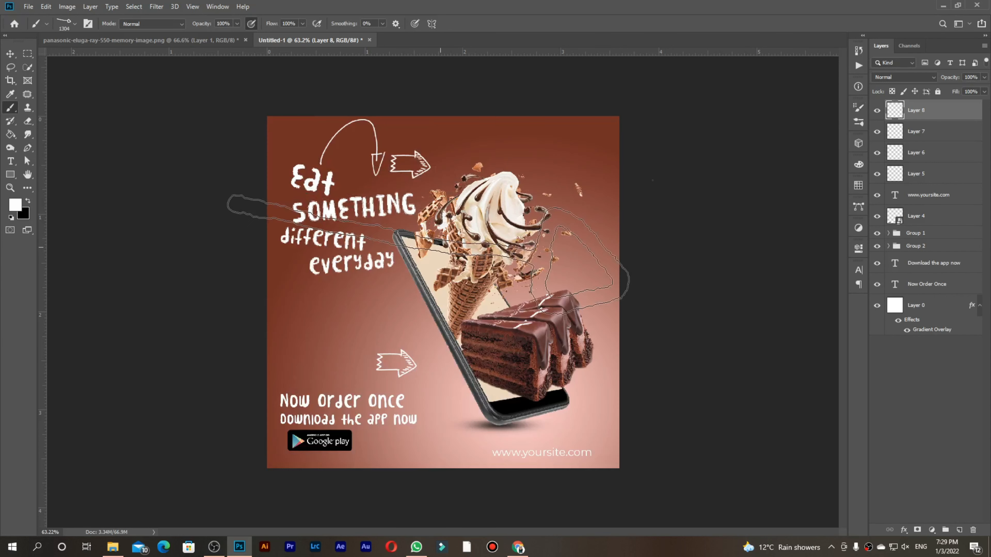
key(bracketleft)
key(bracketleft)
key(bracketleft)
key(bracketleft)
key(bracketleft)
key(bracketleft)
key(bracketleft)
key(bracketleft)
key(bracketleft)
key(bracketleft)
key(bracketleft)
key(bracketleft)
key(bracketleft)
key(bracketleft)
key(bracketleft)
key(bracketleft)
key(bracketleft)
key(bracketleft)
key(bracketleft)
click(961, 530)
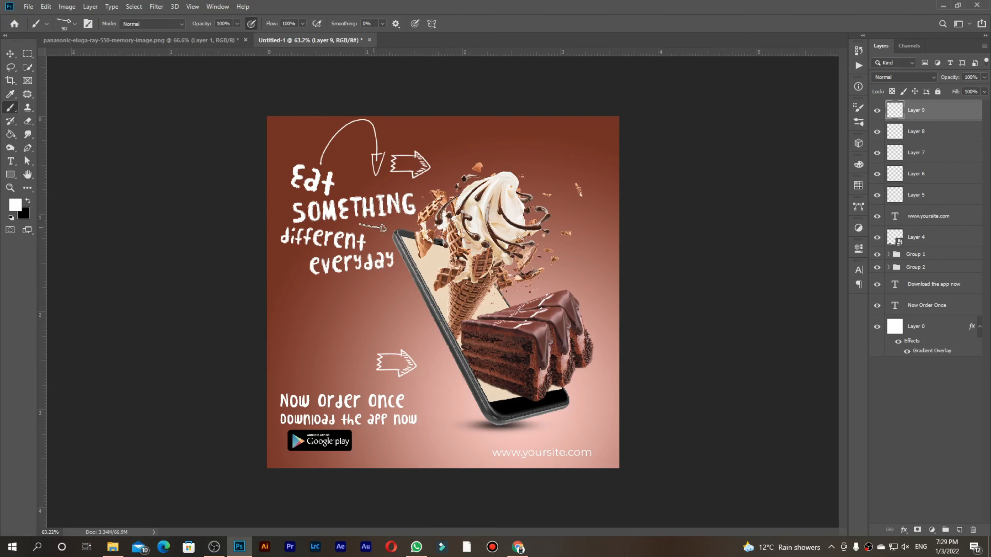
click(958, 530)
- Stamp the hooked-arrow brush tip at 90 px with a -105° angle in front of "everyday" on its own layer
click(857, 108)
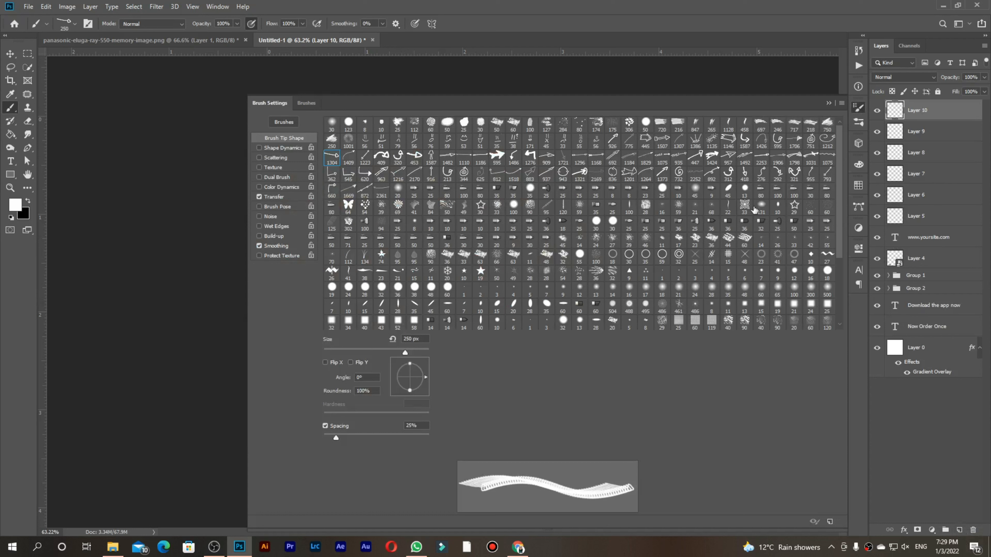
click(728, 174)
click(828, 103)
click(959, 529)
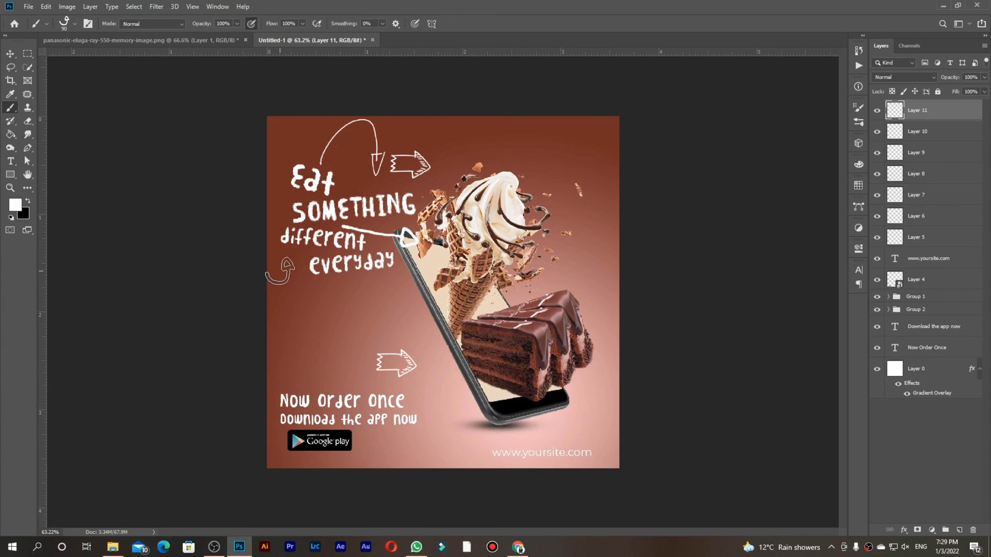
right_click(287, 240)
ctrl+click(301, 261)
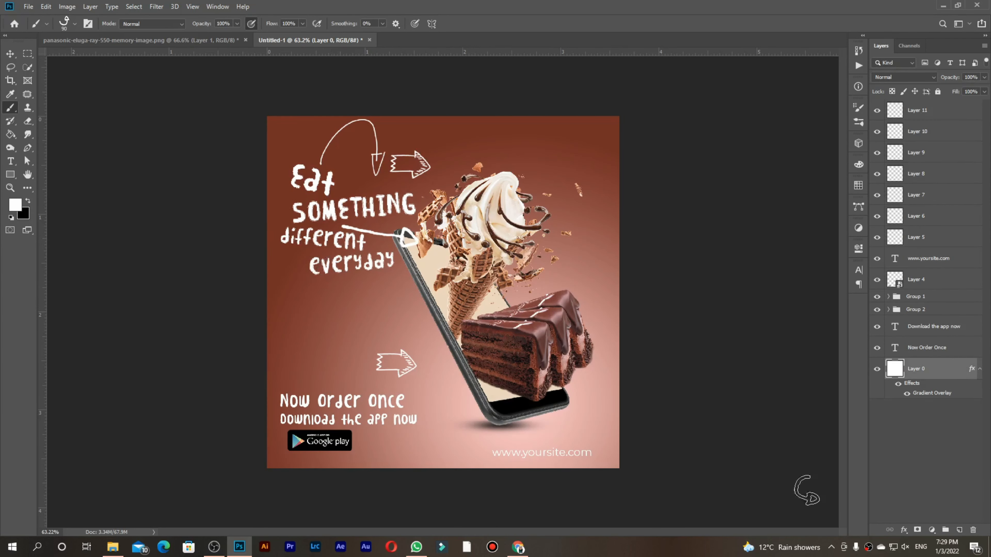
click(870, 114)
click(959, 530)
- Stamp the arrow brush tip with a large triangular head at 957 px across the phone on a new layer
click(858, 107)
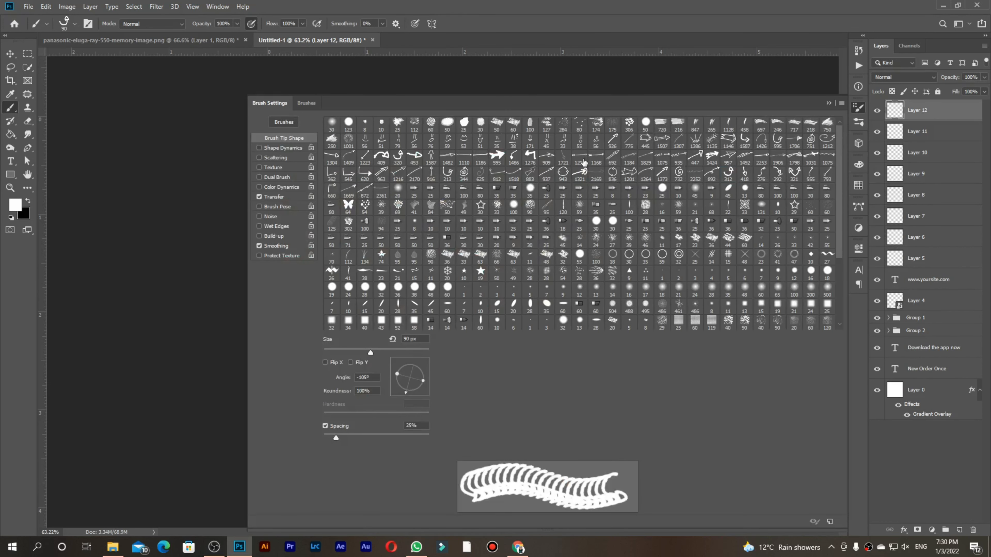
click(730, 160)
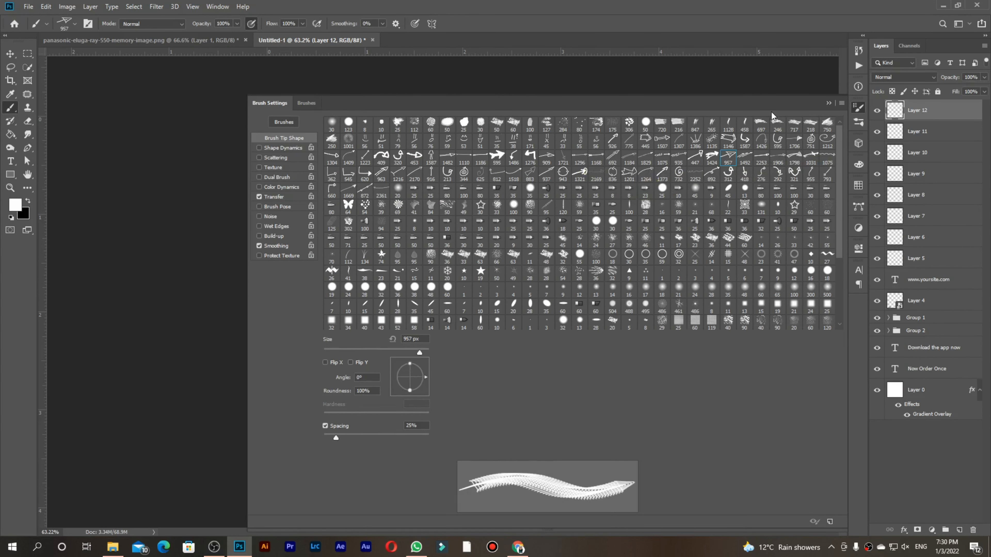
click(828, 103)
click(959, 530)
click(427, 308)
key(v)
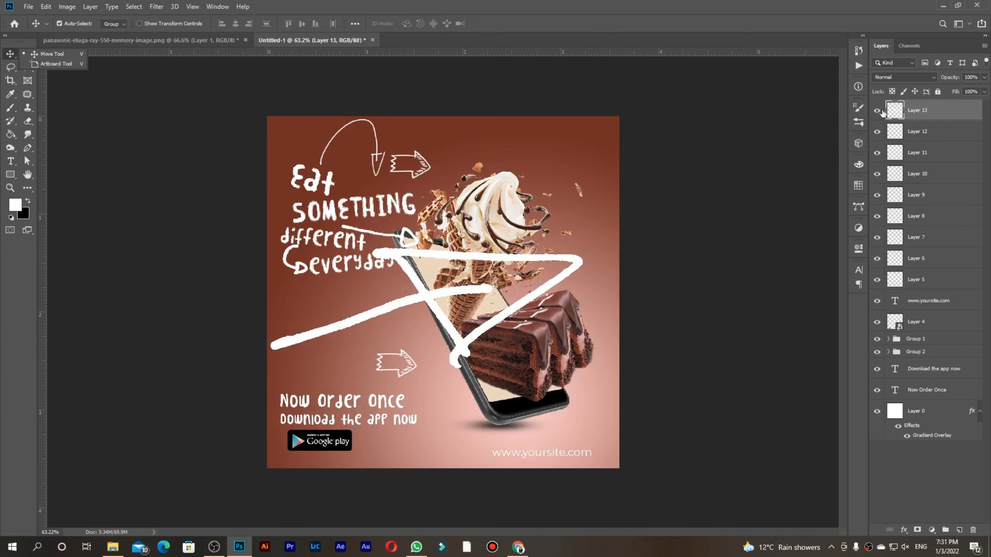
- Hide the other arrow layers, then tilt the lower block arrow upward toward the phone and enlarge it
drag(877, 110, 880, 198)
click(877, 258)
click(920, 279)
key(ctrl+t)
drag(437, 351, 431, 339)
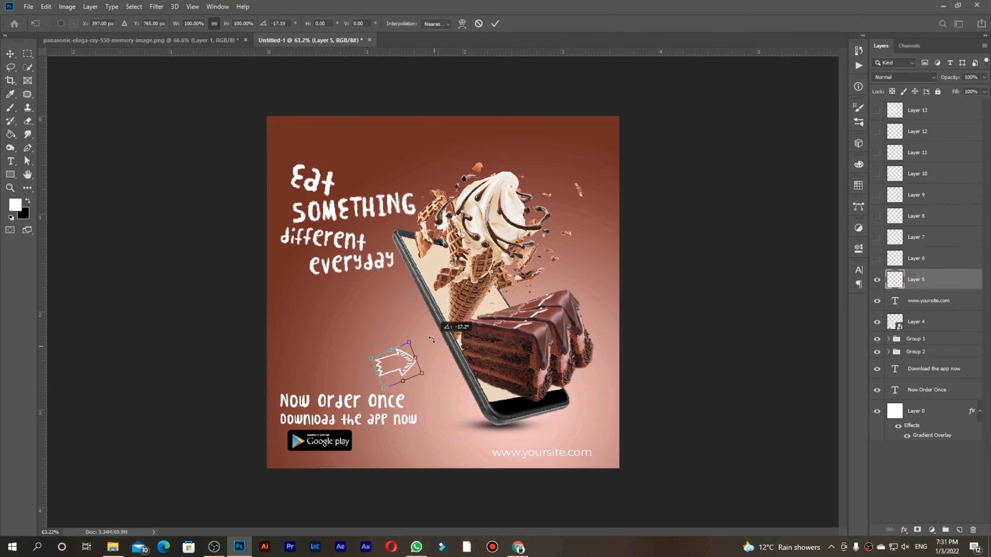
click(496, 24)
- Tilt the upper block arrow down toward the ice cream, and scale the curved arrow to 66.79% with a rotation of about 14°
click(877, 258)
click(917, 259)
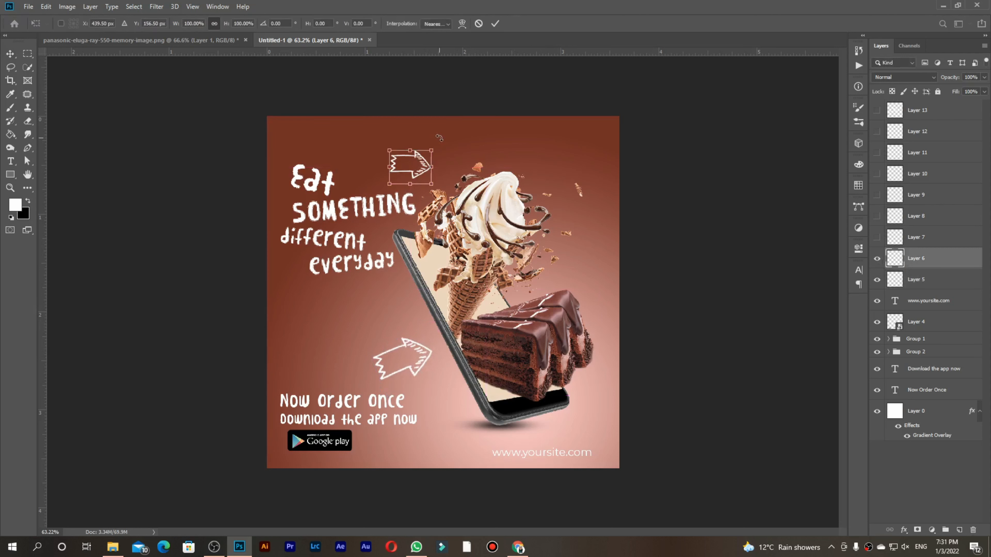
click(877, 237)
click(917, 237)
key(ctrl+t)
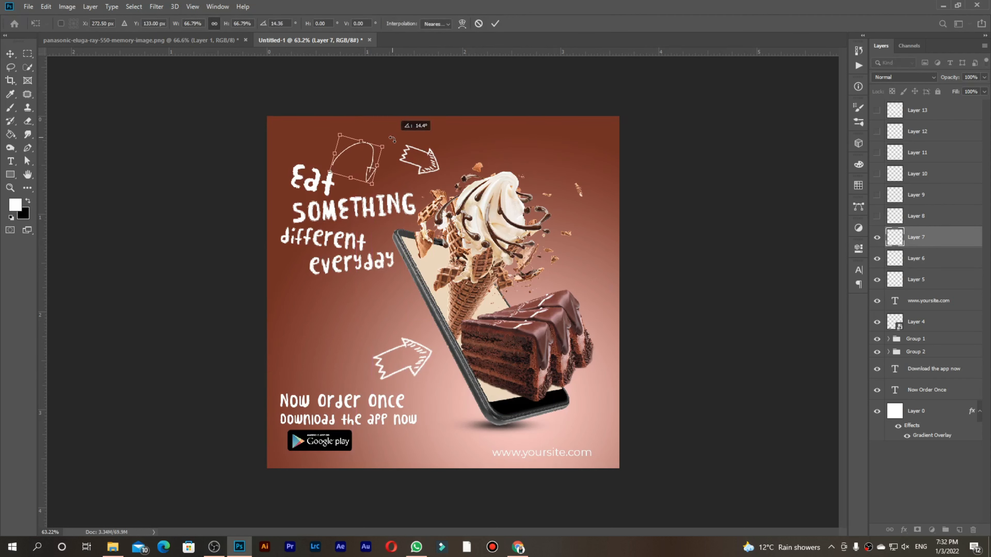
drag(392, 139, 392, 141)
drag(368, 158, 370, 158)
key(Return)
- Delete the empty Layer 8
click(876, 216)
click(917, 216)
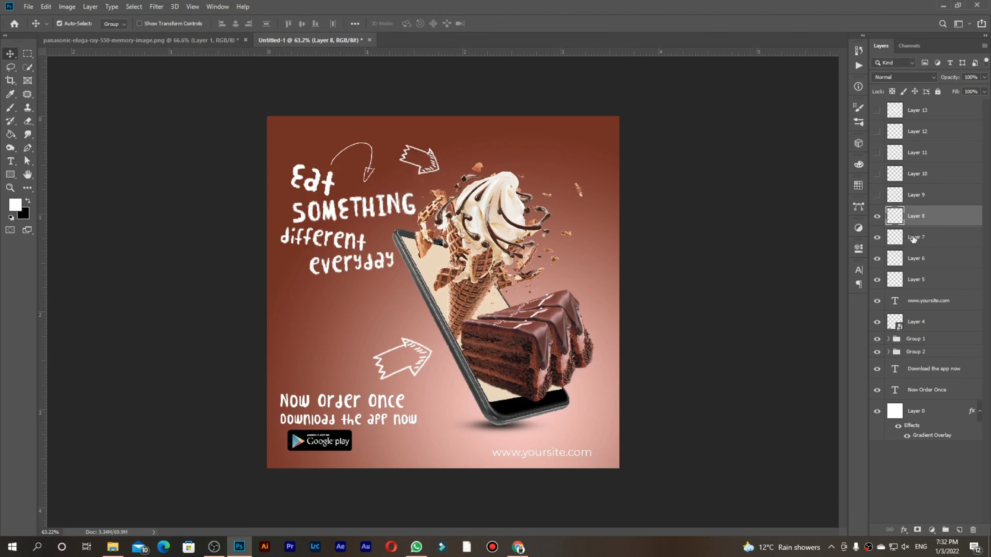
key(Delete)
- Show the straight arrow, scale it to 57.57%, rotate it about 136° and place it between "SOMETHING" and the end of "different"
click(877, 195)
click(916, 194)
key(ctrl+t)
drag(423, 248, 415, 246)
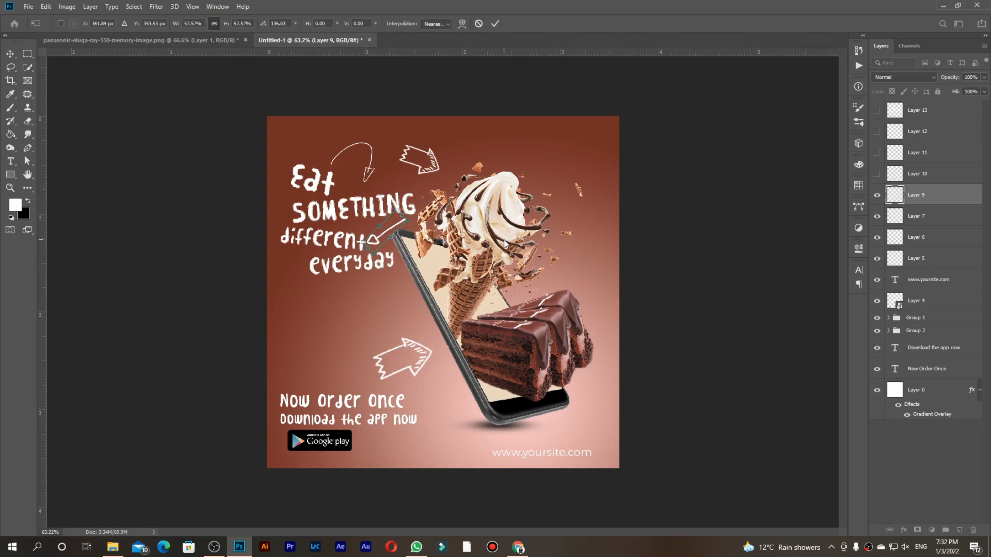
click(494, 24)
- Delete the empty Layer 10
click(877, 177)
click(922, 174)
key(Delete)
- Show the hooked arrow, scale it to 71.78%, rotate it about 8° and place it just before "everyday"
click(877, 152)
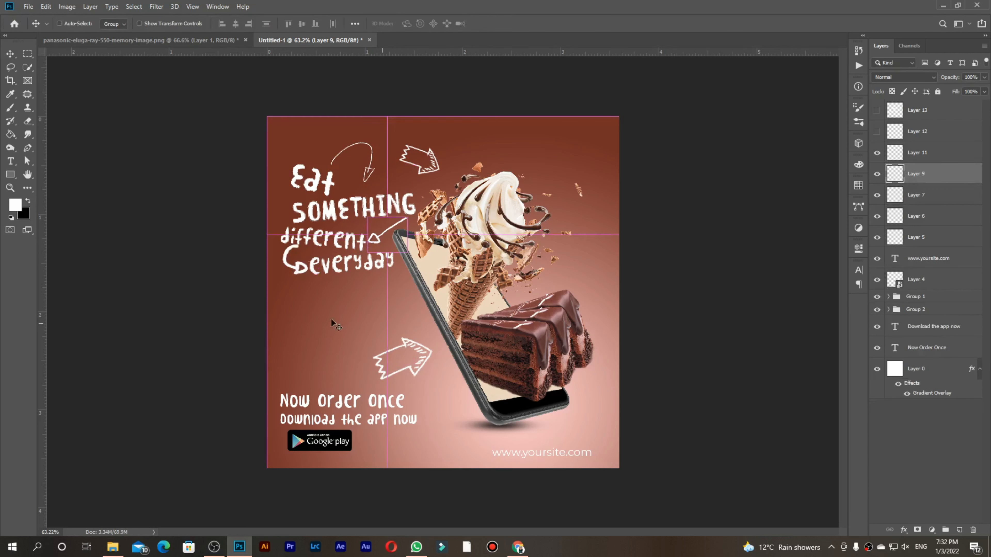
key(ctrl+t)
click(299, 268)
key(ctrl+t)
drag(321, 280, 288, 262)
drag(317, 273, 318, 266)
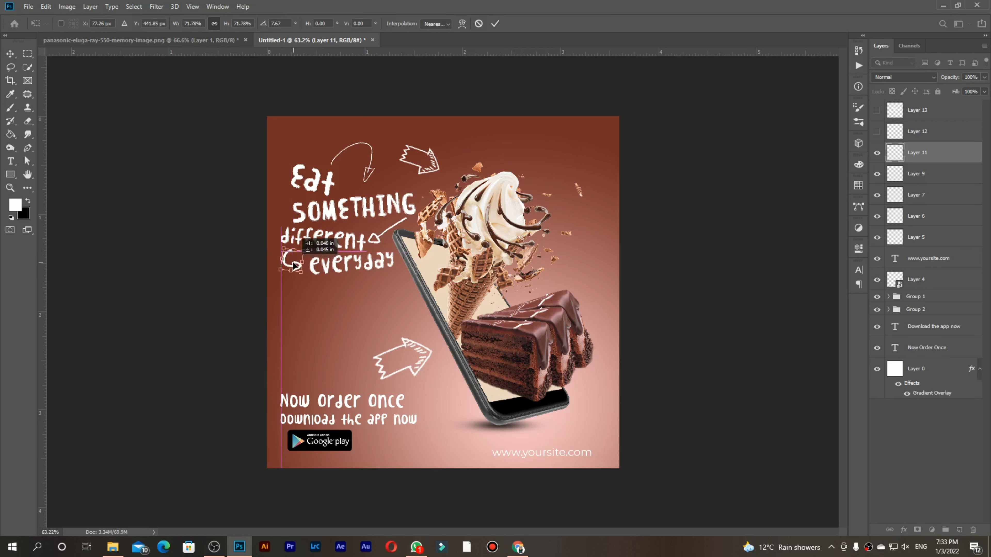
click(495, 24)
- Show the oversized triangular-headed arrow, flip it vertically, scale it to 21.56% and rotate it below "everyday" so it points toward the phone
click(876, 111)
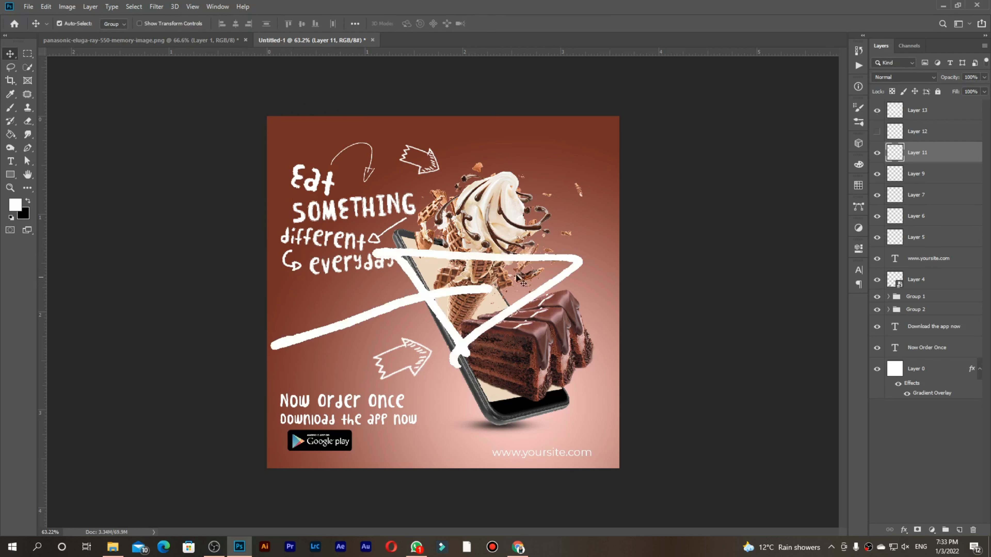
click(525, 293)
key(ctrl+t)
right_click(551, 274)
click(579, 402)
key(ctrl+z)
right_click(505, 304)
click(532, 440)
drag(592, 267, 587, 361)
mouse_move(591, 339)
mouse_down()
mouse_move(441, 279)
mouse_move(441, 241)
mouse_up()
mouse_move(388, 256)
mouse_down()
mouse_move(380, 287)
mouse_move(395, 309)
mouse_up()
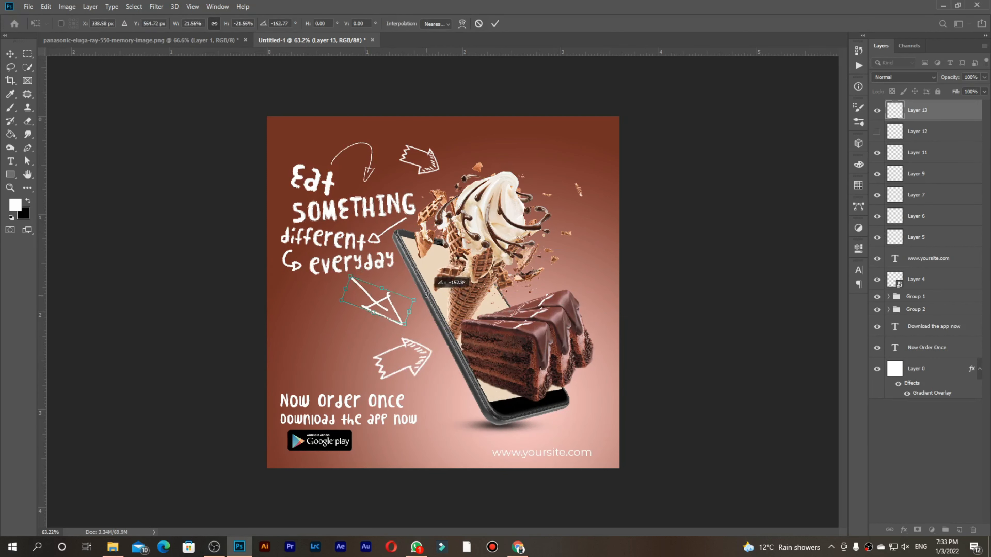
click(495, 24)
- Shrink the lower block arrow and place it just above "Now Order Once"
click(425, 360)
key(ctrl+t)
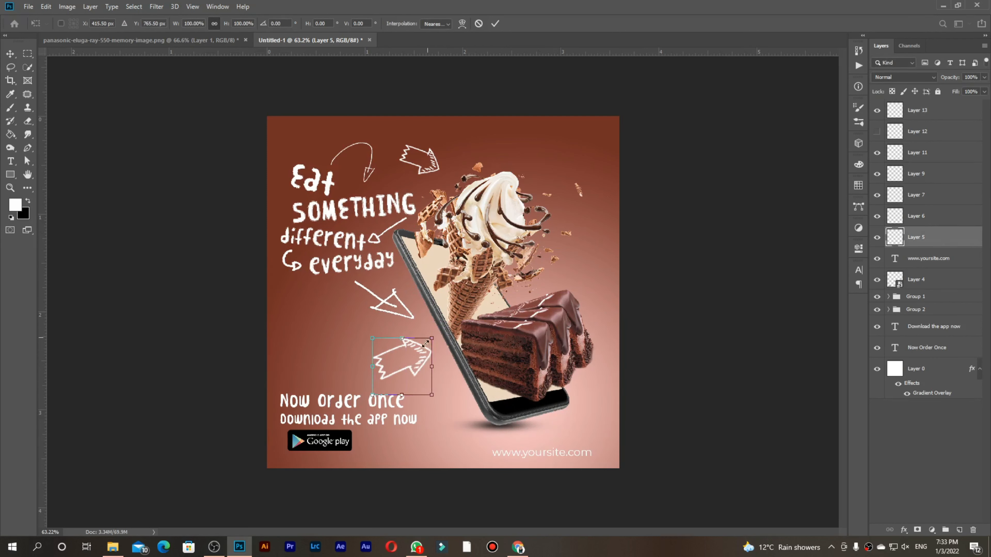
drag(432, 338, 415, 355)
mouse_move(421, 355)
mouse_down()
mouse_move(415, 350)
mouse_move(425, 386)
mouse_move(404, 363)
mouse_up()
click(495, 23)
- Deselect all layers and start saving the advertisement with Save As
click(407, 373)
click(671, 351)
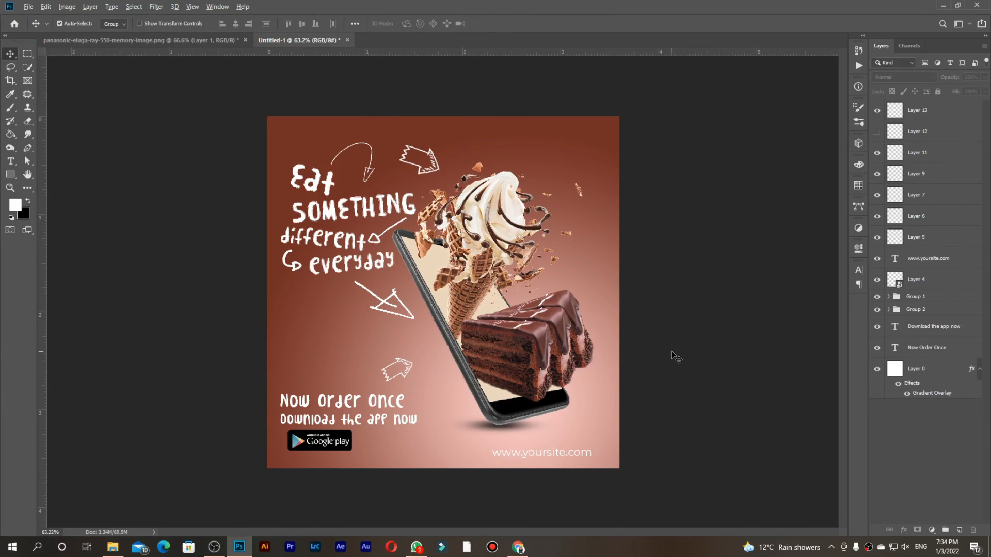
key(ctrl+shift+s)
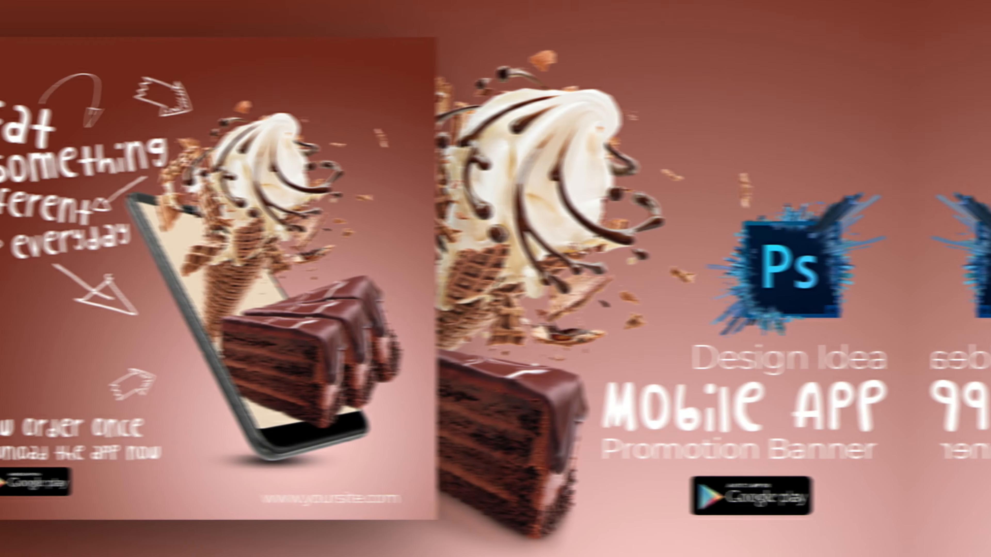